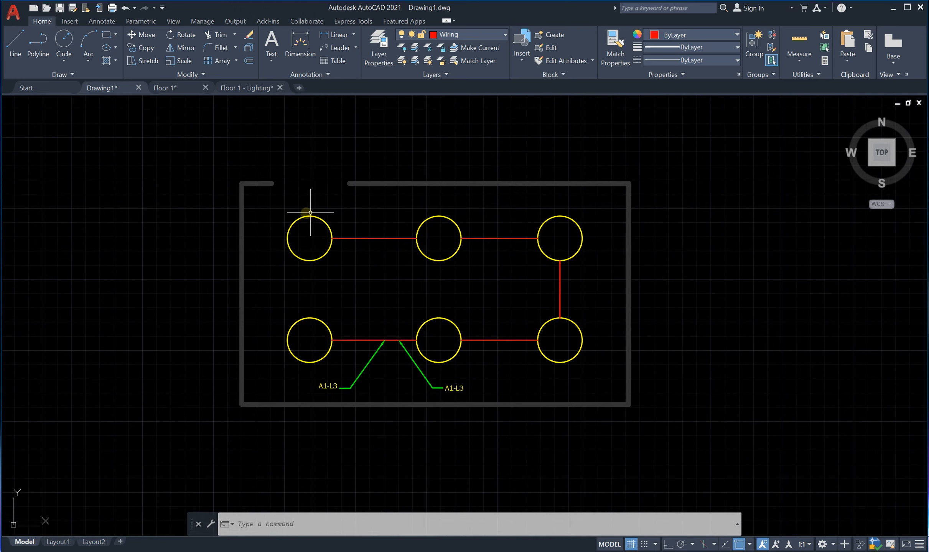
scroll(188, 177, down, 2)
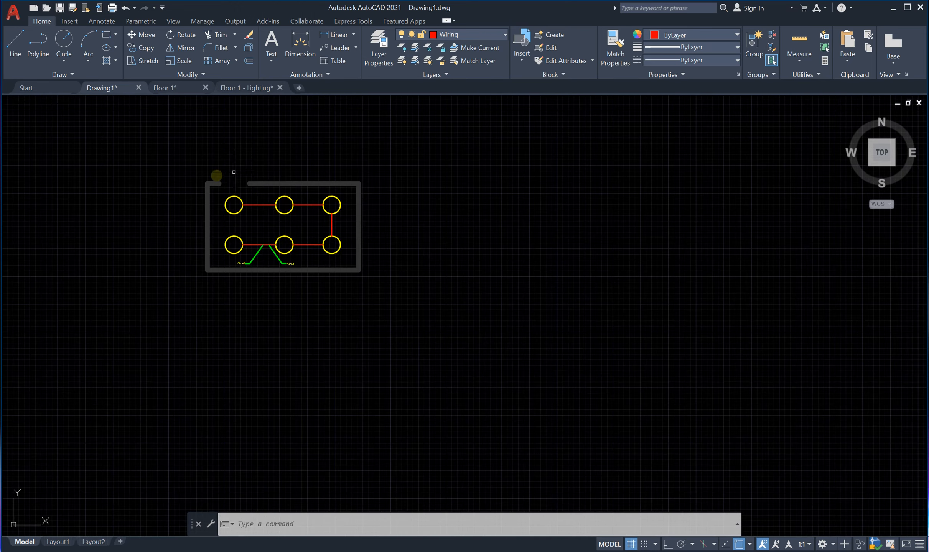
scroll(202, 174, up, 2)
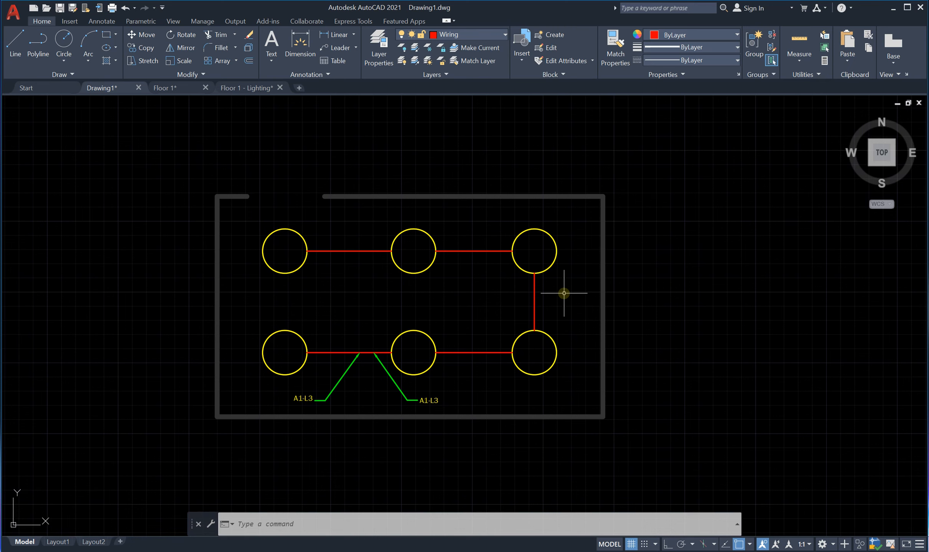
scroll(518, 183, down, 3)
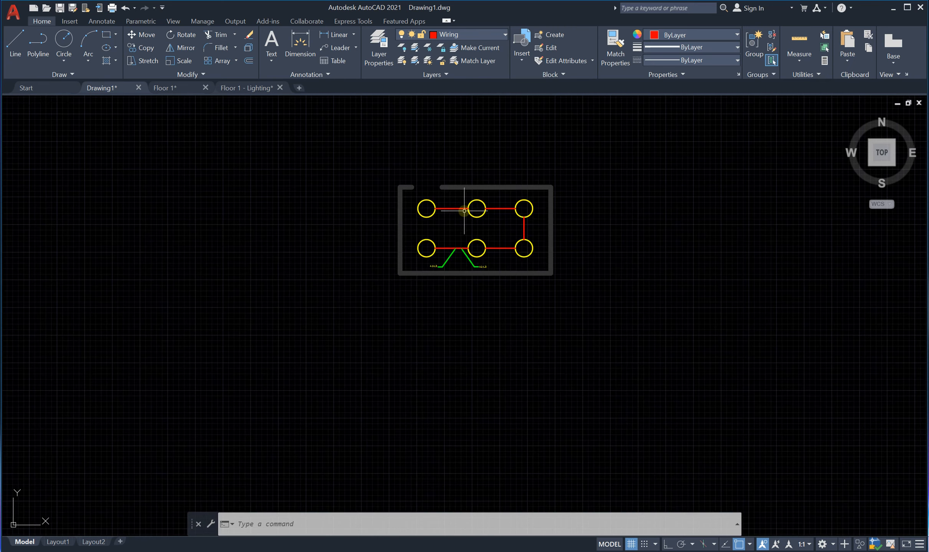
scroll(460, 206, up, 3)
scroll(400, 209, down, 2)
scroll(473, 193, up, 2)
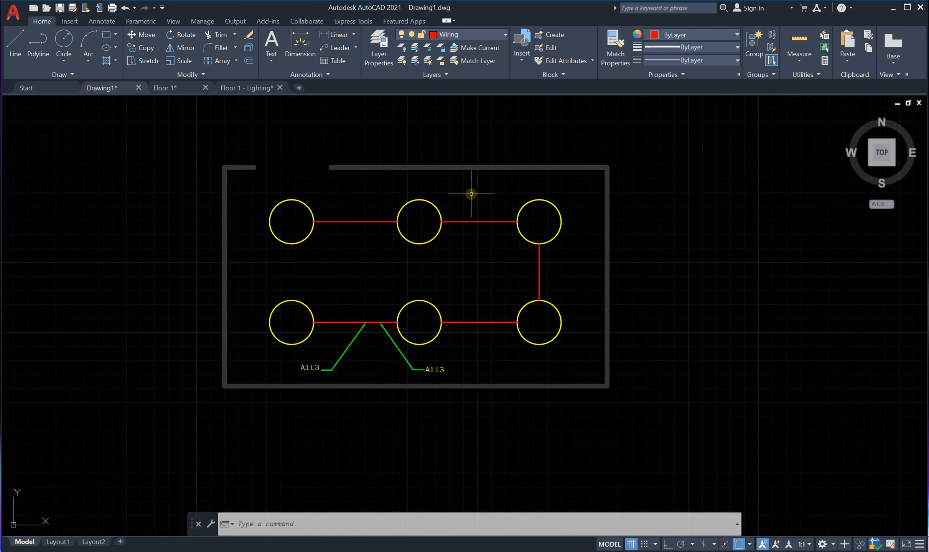
scroll(448, 214, down, 2)
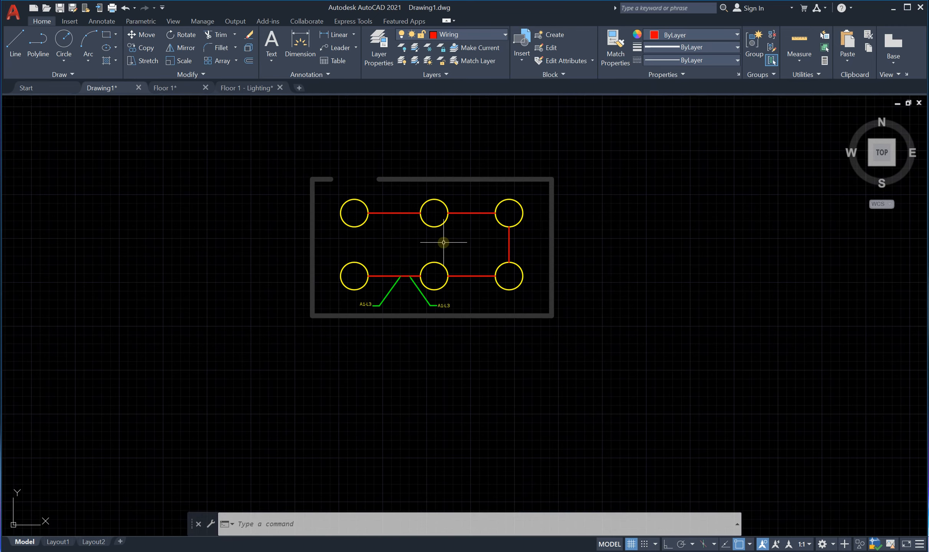
scroll(441, 242, up, 3)
scroll(440, 238, down, 3)
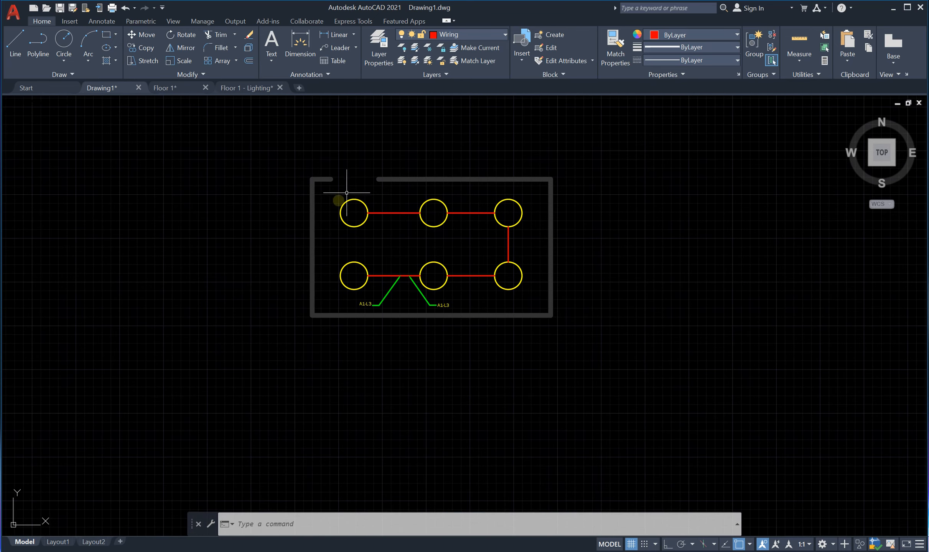
scroll(440, 180, up, 2)
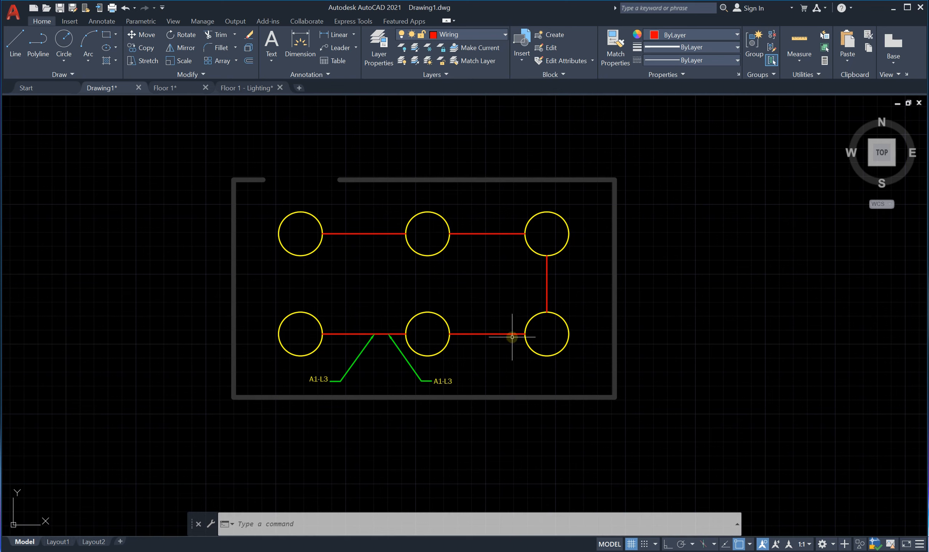
scroll(410, 228, down, 2)
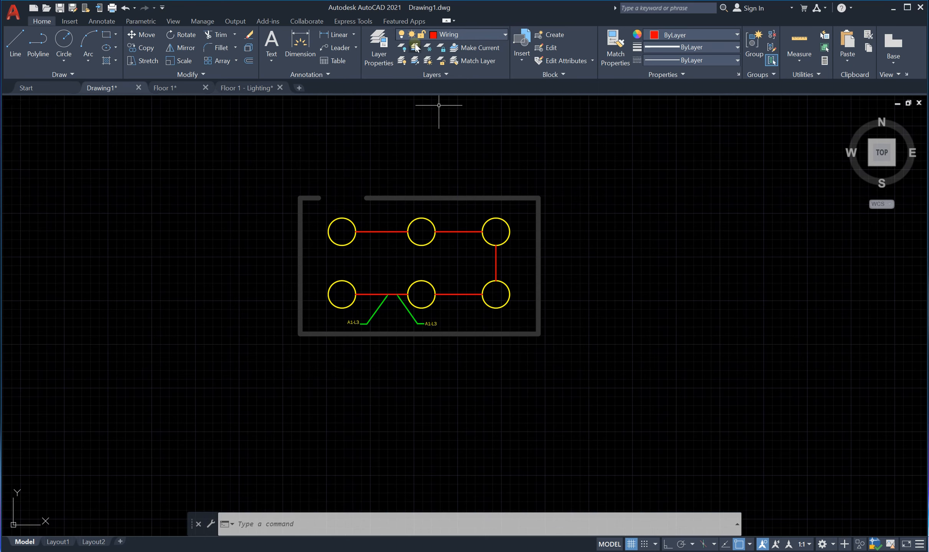
Step: Add ten new layers with default names to the drawing, based on the Wiring layer's properties
click(378, 48)
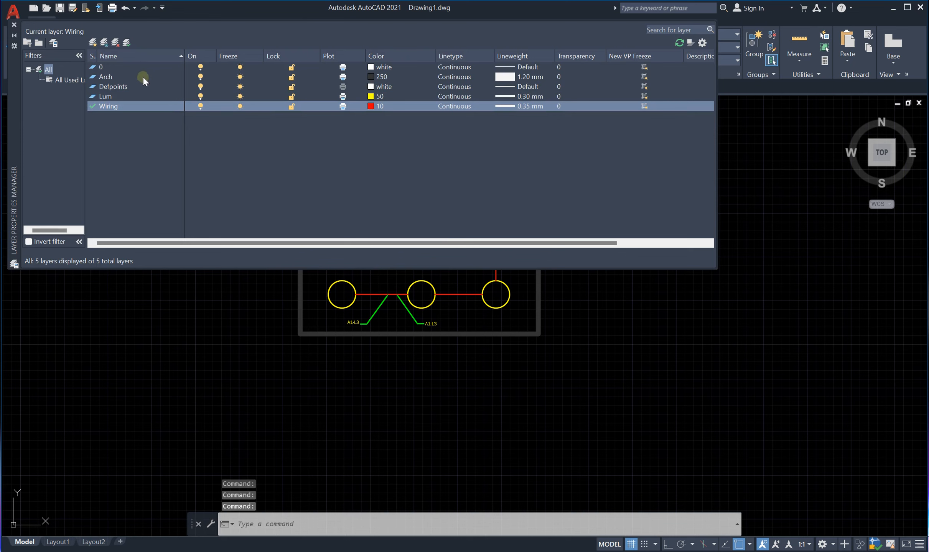
click(94, 43)
click(93, 42)
click(93, 43)
click(93, 43)
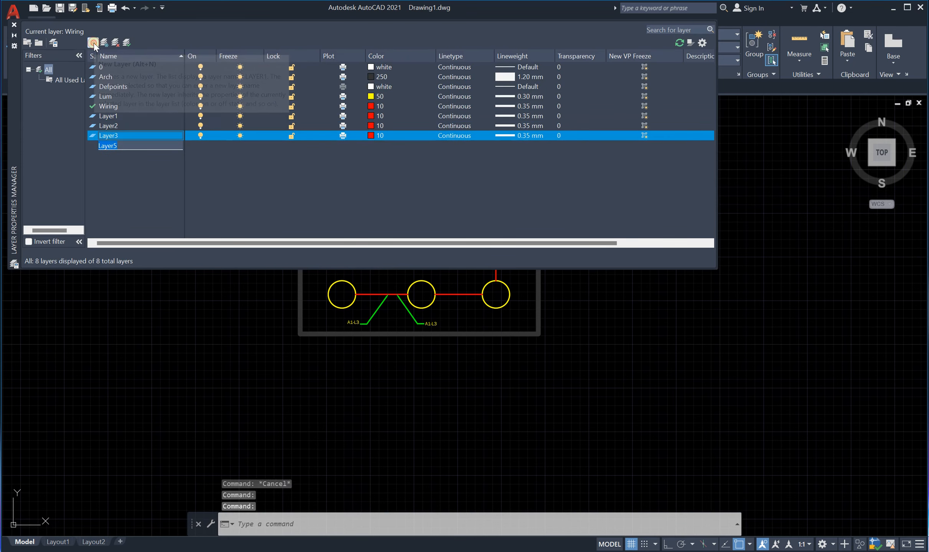
click(94, 42)
click(93, 43)
click(93, 42)
click(93, 42)
click(93, 43)
click(94, 42)
click(148, 220)
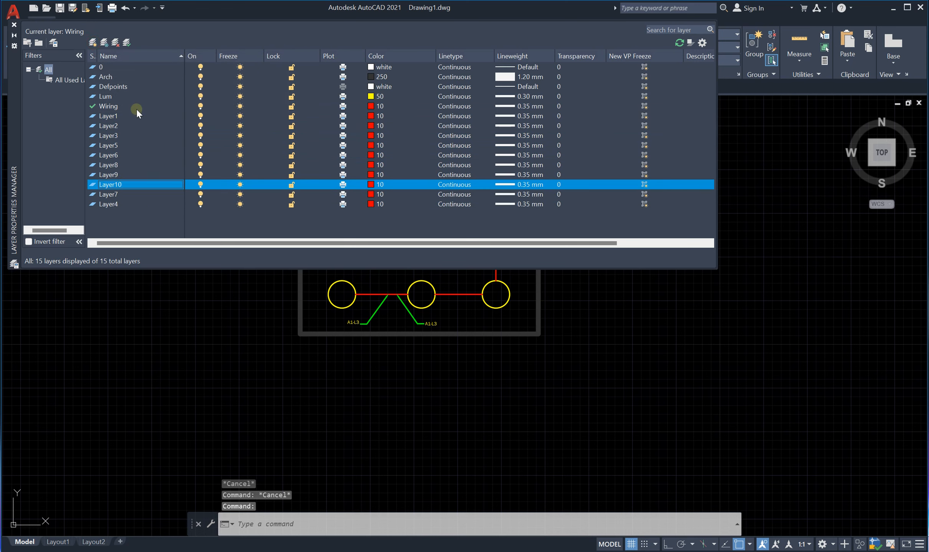
click(15, 25)
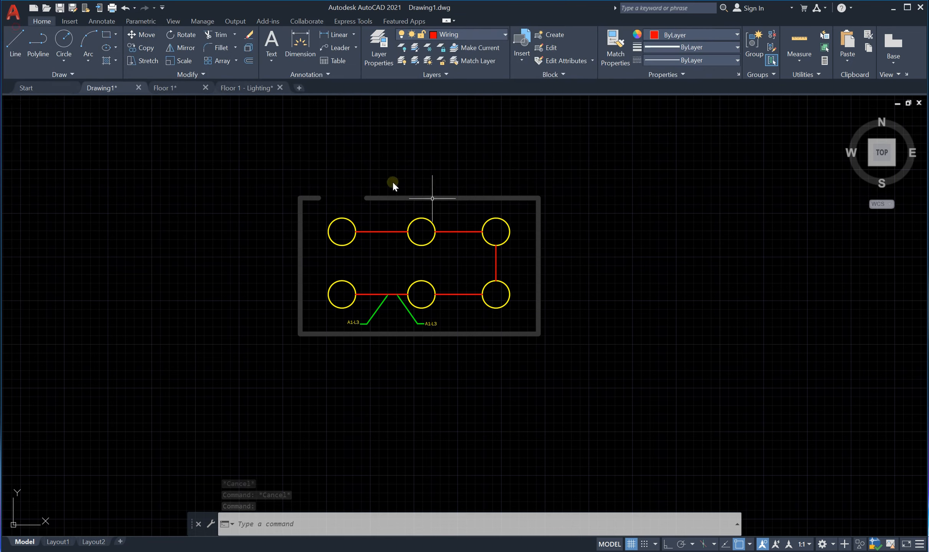
Step: Draw a circle on the Wiring layer in the empty space outside the room, east of its wall
scroll(441, 203, up, 2)
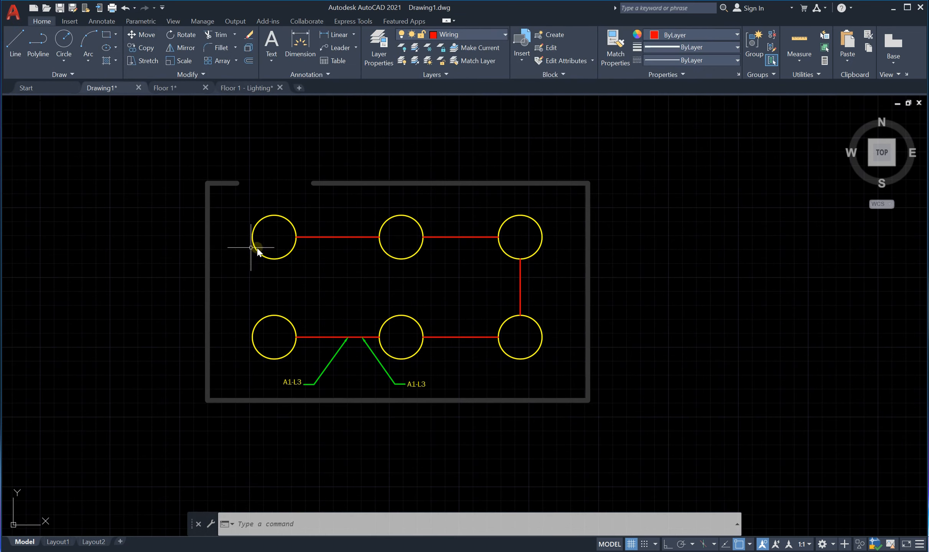
scroll(325, 183, down, 2)
scroll(628, 211, up, 2)
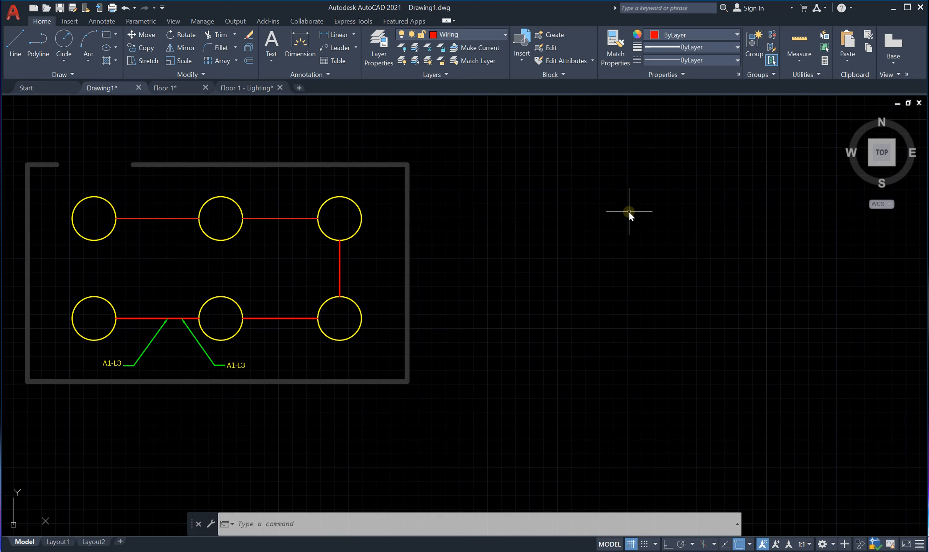
text(c)
key(Return)
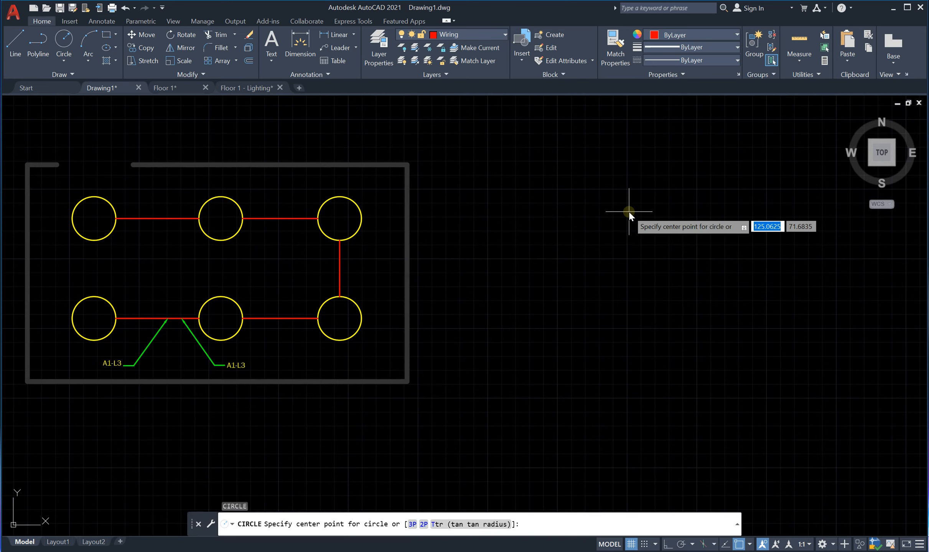
click(559, 265)
click(580, 284)
scroll(594, 258, up, 3)
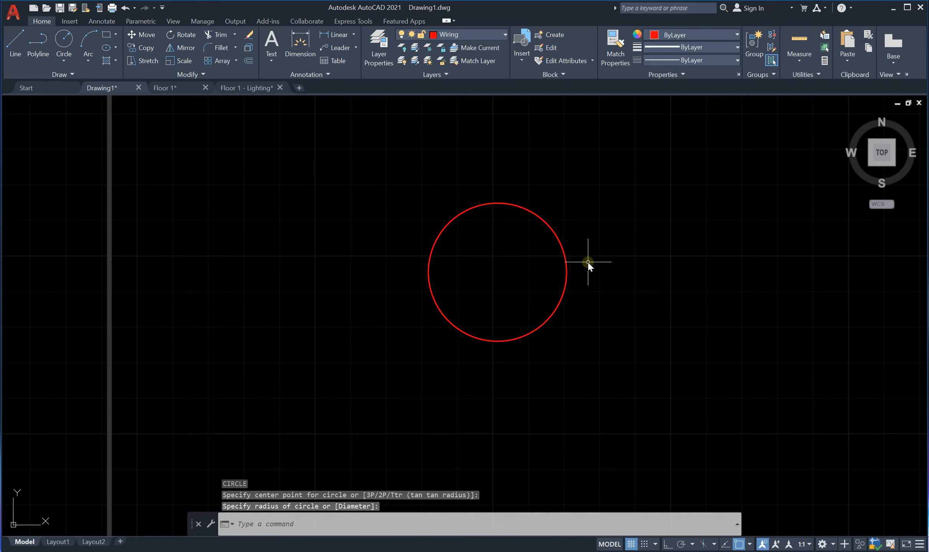
Step: Draw a horizontal diameter line across the new circle from its west quadrant to its east quadrant
text(l)
key(Return)
click(429, 272)
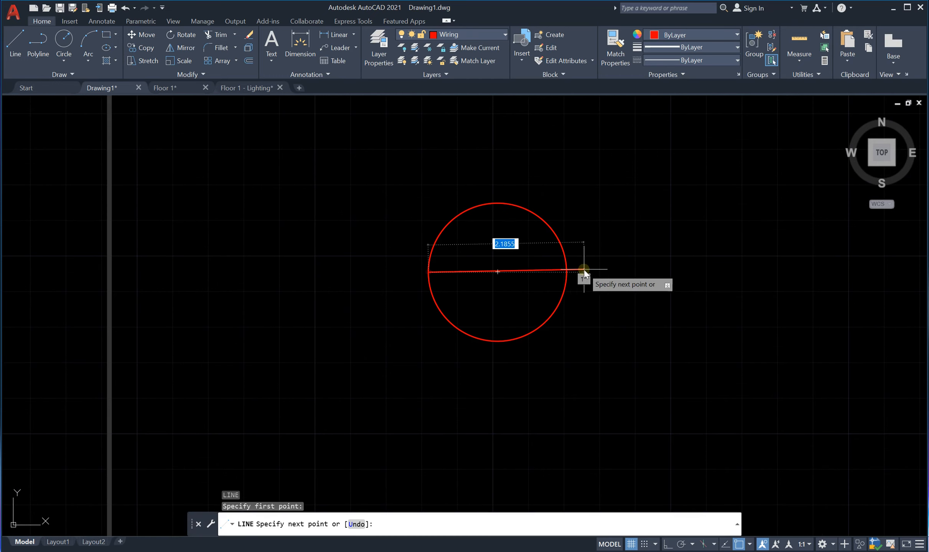
click(566, 272)
key(Escape)
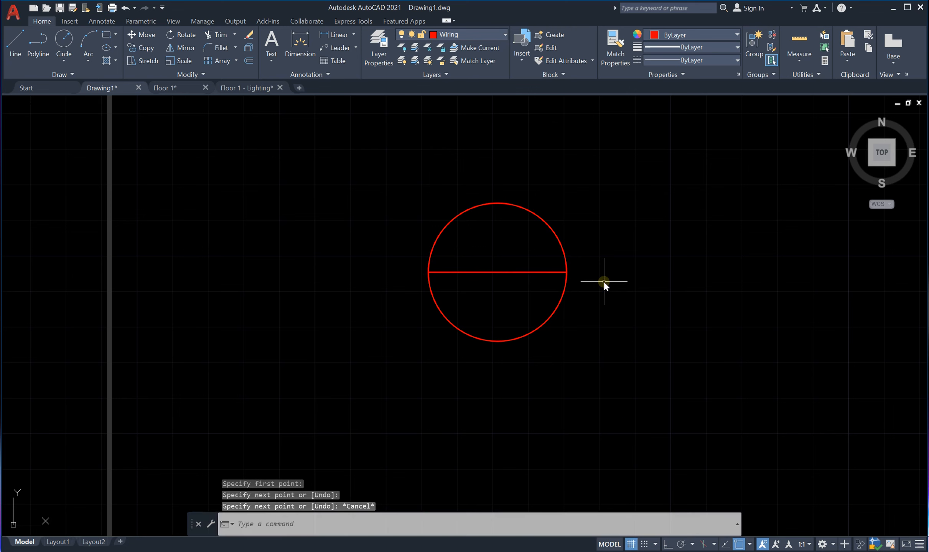
Step: Trim away the half of the circle below the diameter line, leaving a closed semicircle
text(tr)
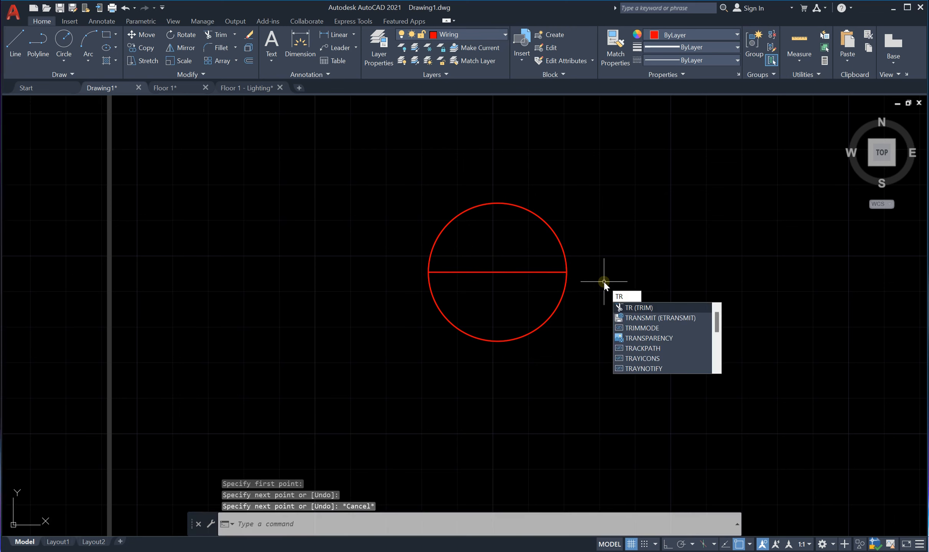
key(Return)
click(550, 315)
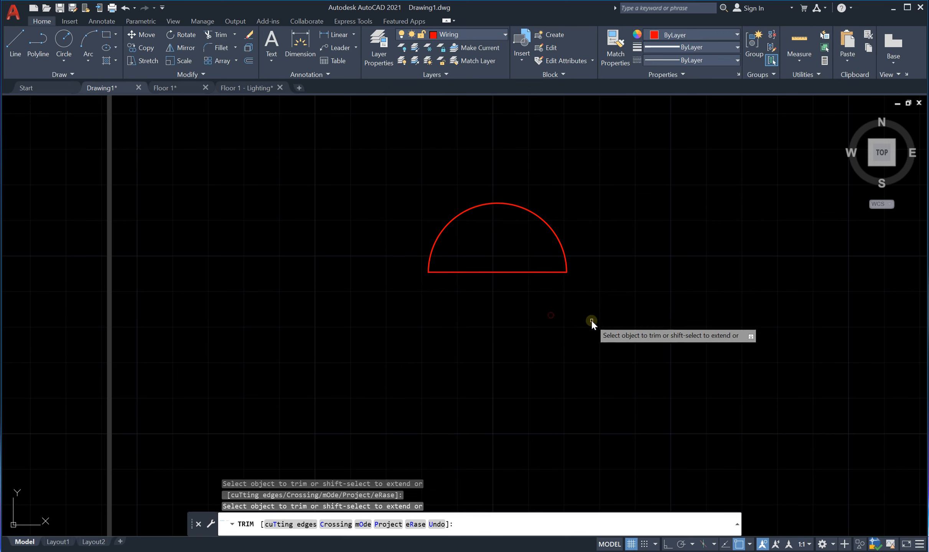
key(Escape)
Step: Turn on Ortho and draw a vertical line about 0.94 long upward from the topmost point of the semicircle's arc
text(l)
key(Return)
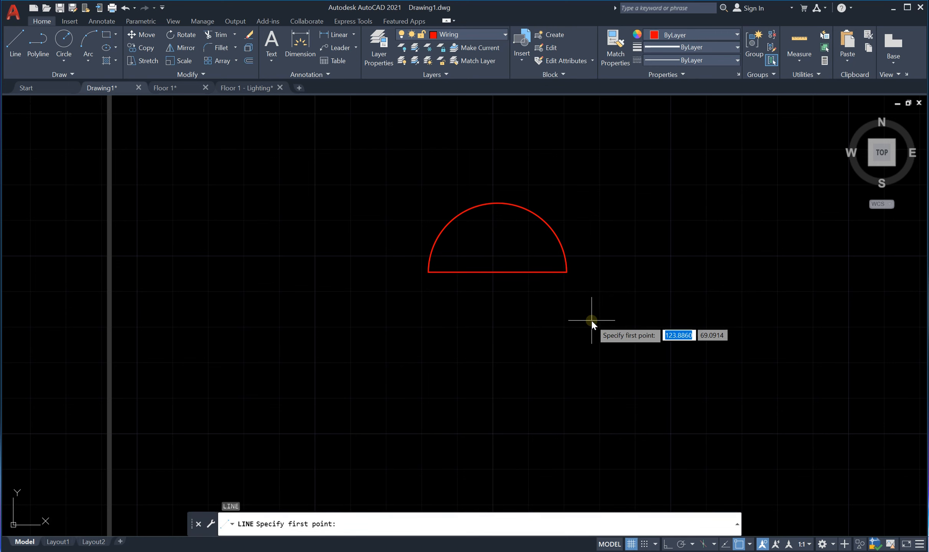
click(495, 203)
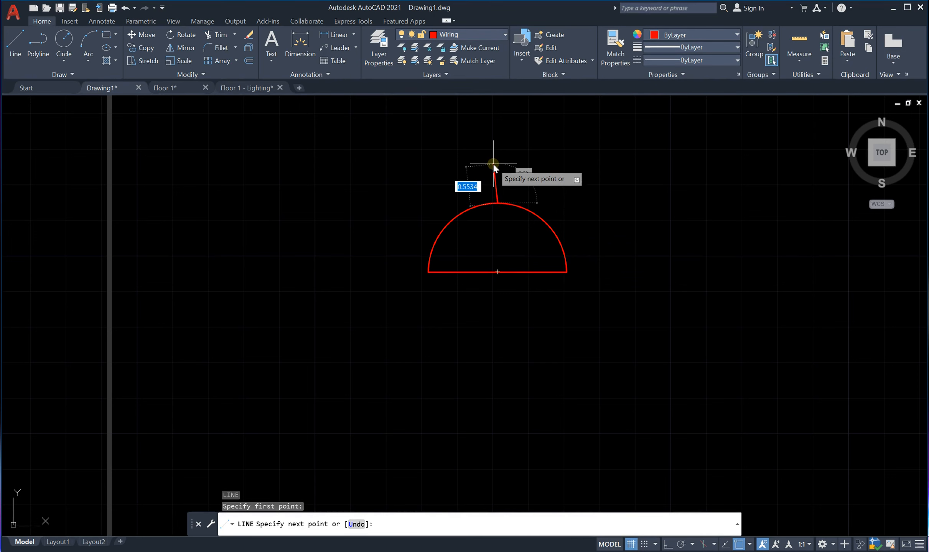
key(F8)
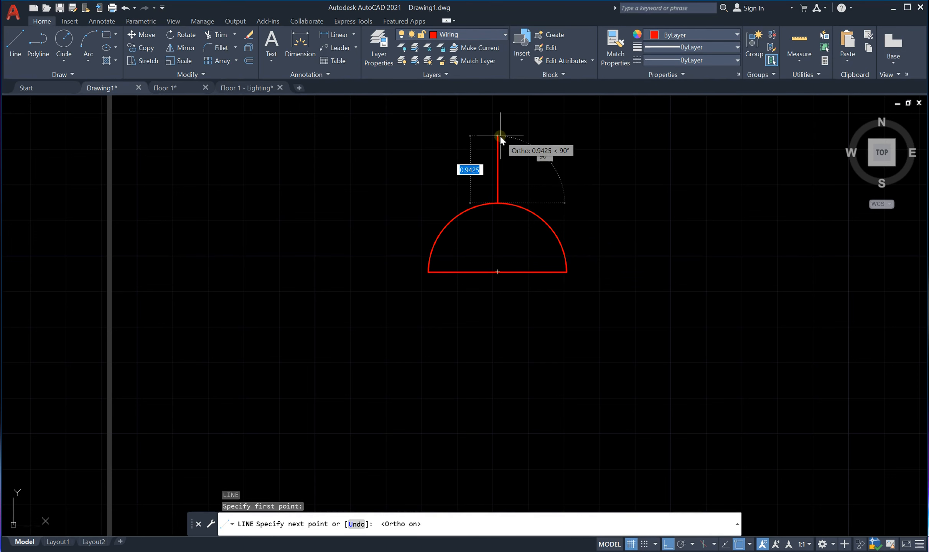
click(497, 135)
key(Return)
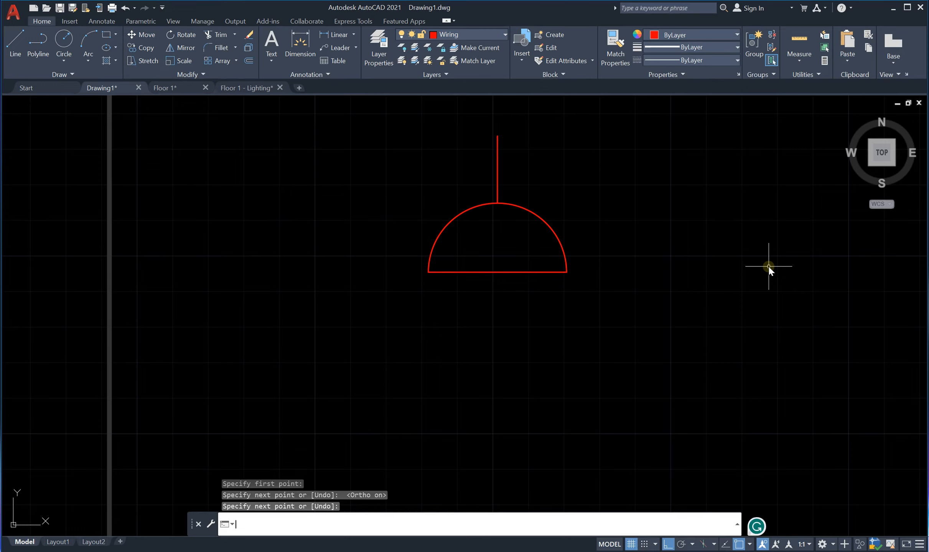
Step: Hatch the inside of the semicircle with the current diagonal line pattern at scale 1
scroll(622, 303, down, 2)
scroll(575, 307, up, 2)
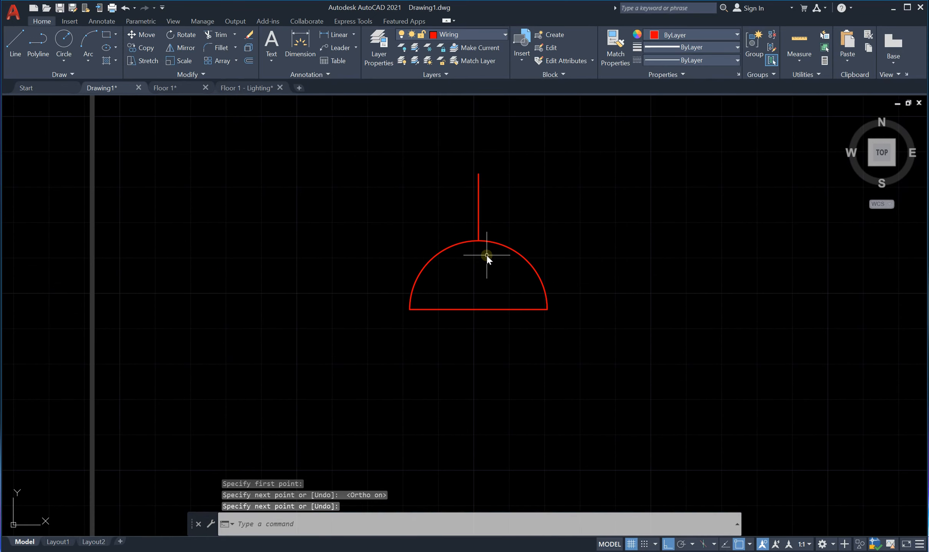
text(h)
key(Return)
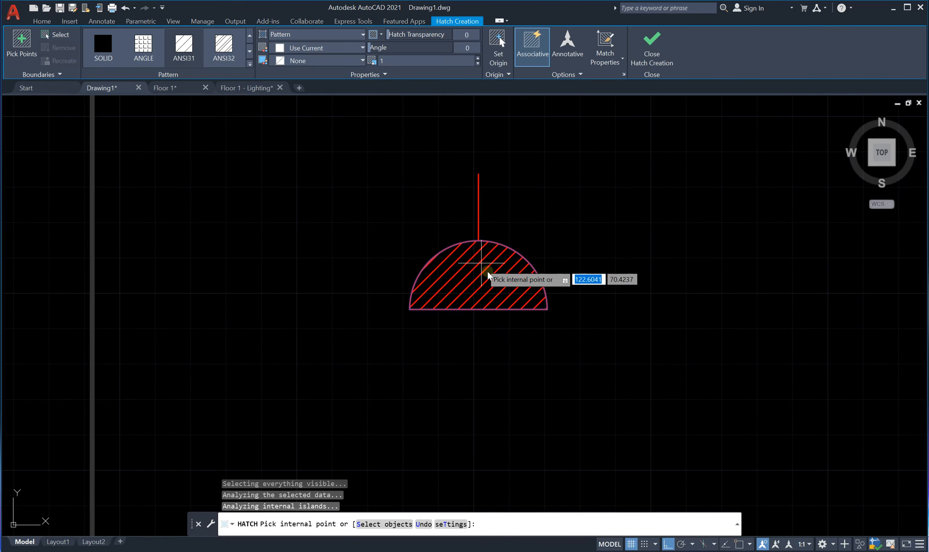
click(487, 270)
key(Escape)
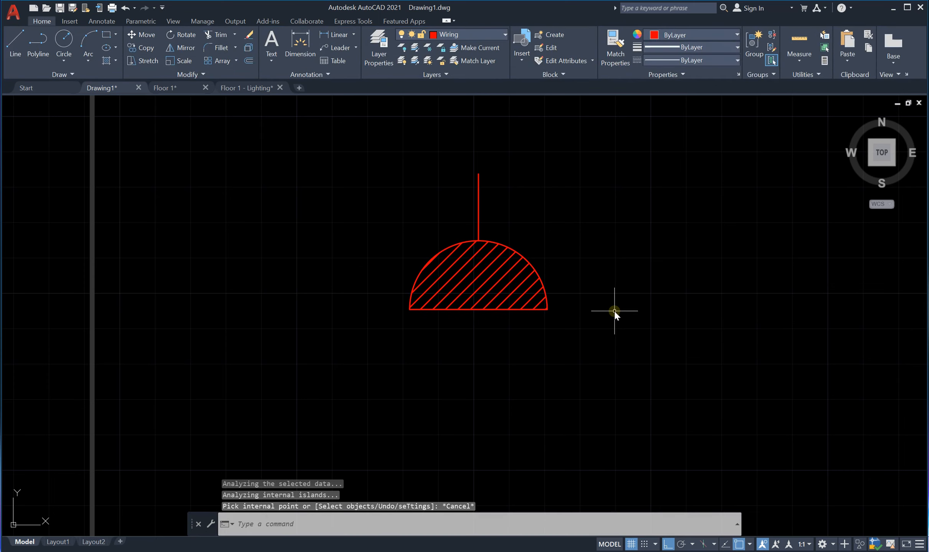
scroll(613, 312, down, 7)
scroll(529, 263, up, 4)
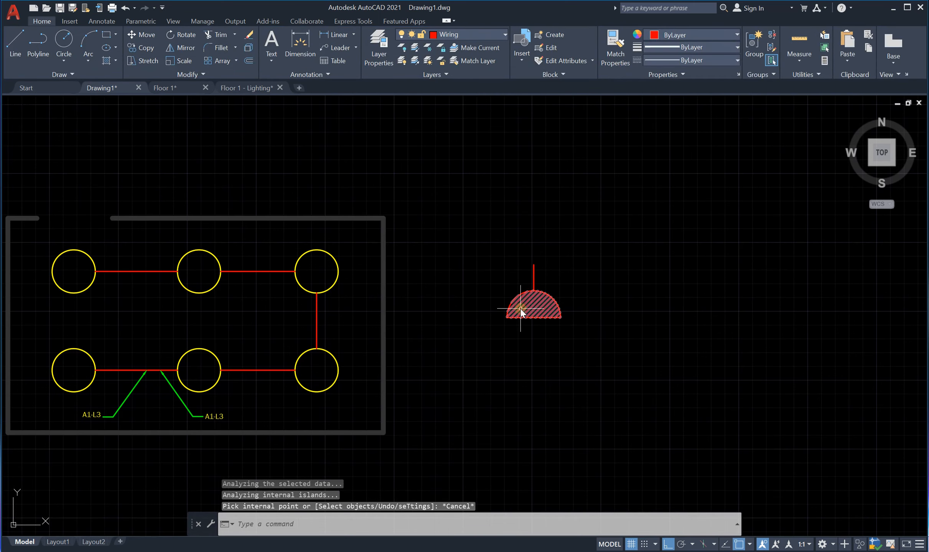
scroll(502, 314, up, 3)
scroll(435, 311, down, 3)
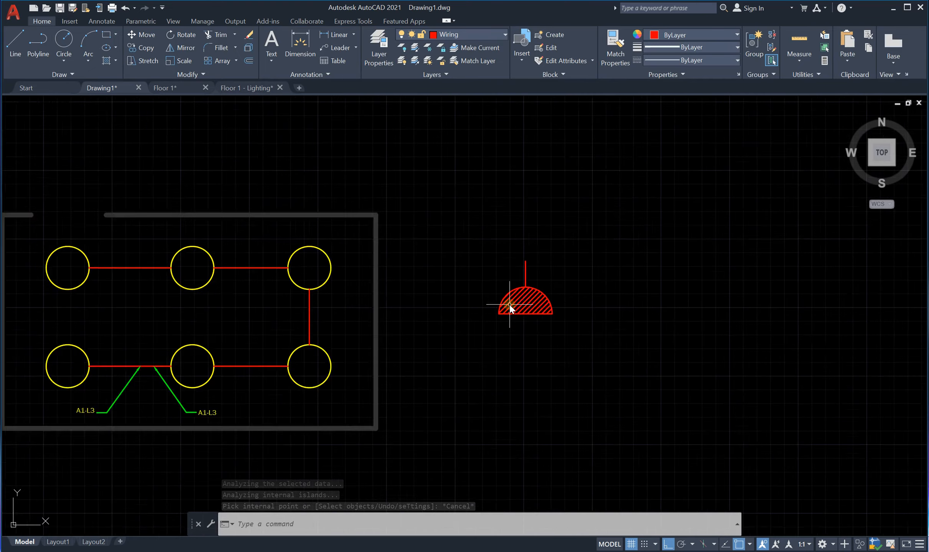
scroll(529, 300, up, 4)
click(441, 340)
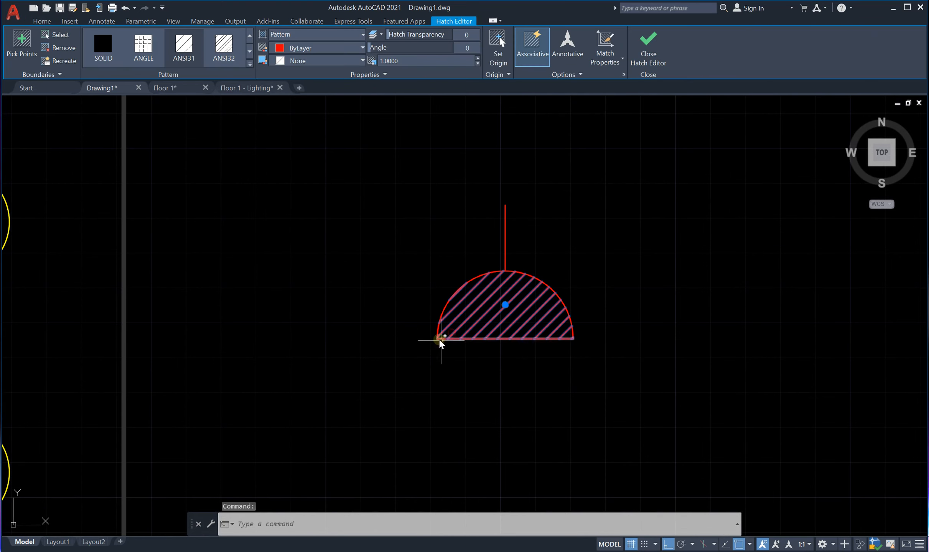
key(Escape)
key(Escape)
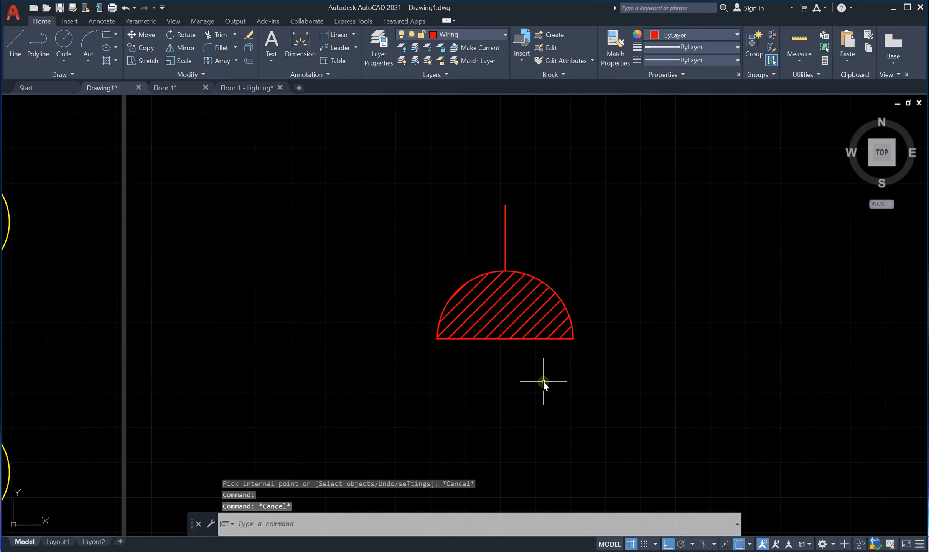
Step: Define the hatched semicircle and its vertical line as block PS, with the base point at the diameter line's midpoint
click(640, 203)
click(393, 359)
text(b)
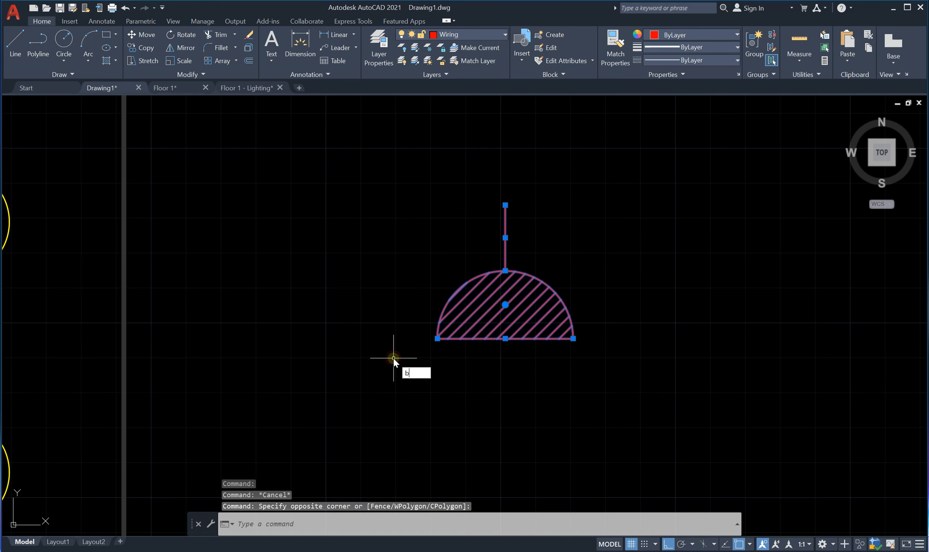
key(Return)
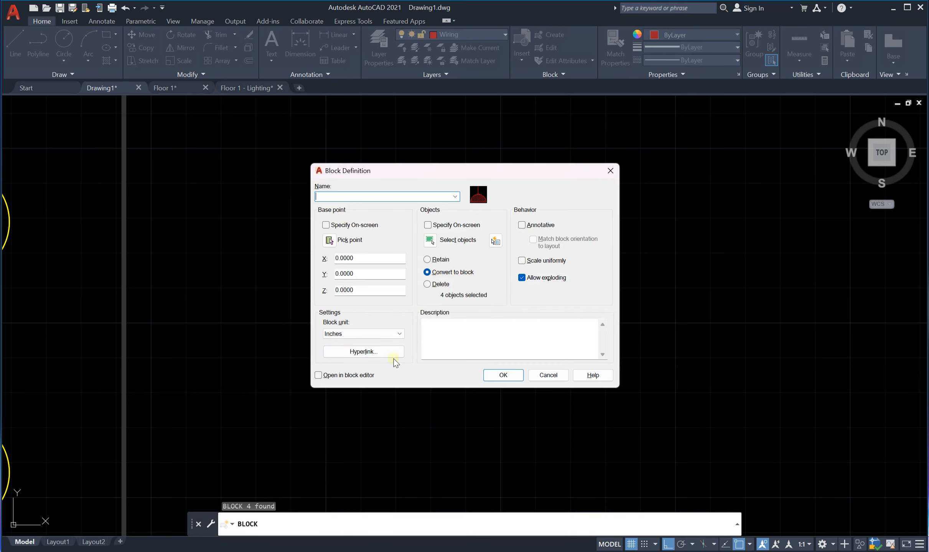
key(Caps_Lock)
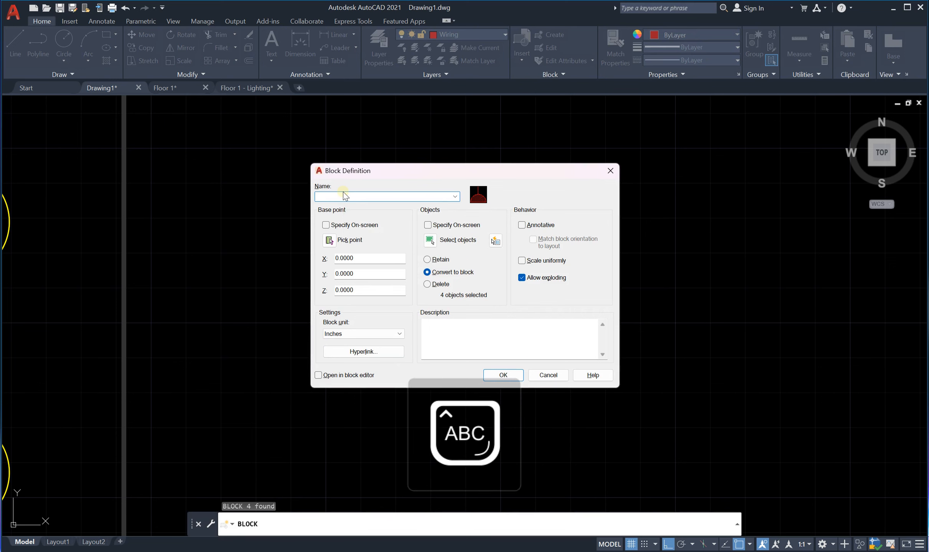
key(Caps_Lock)
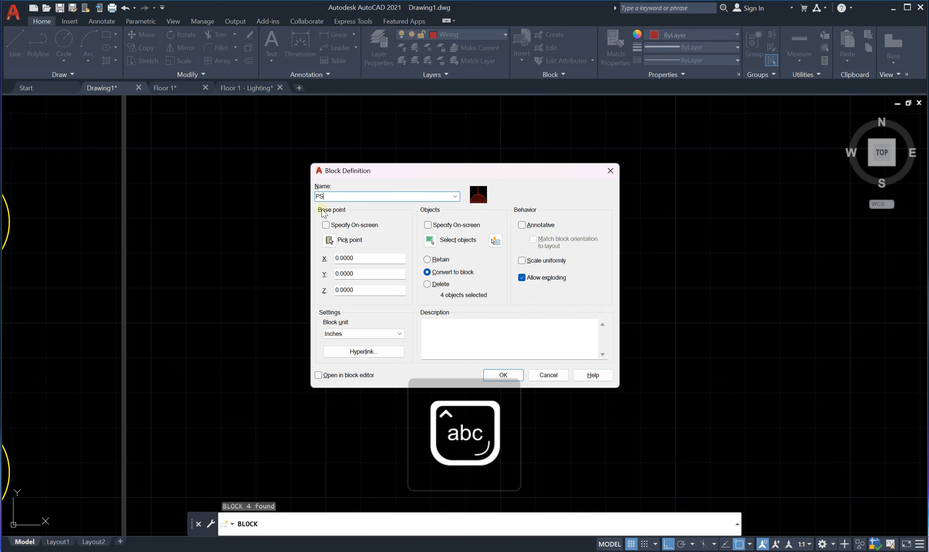
click(346, 242)
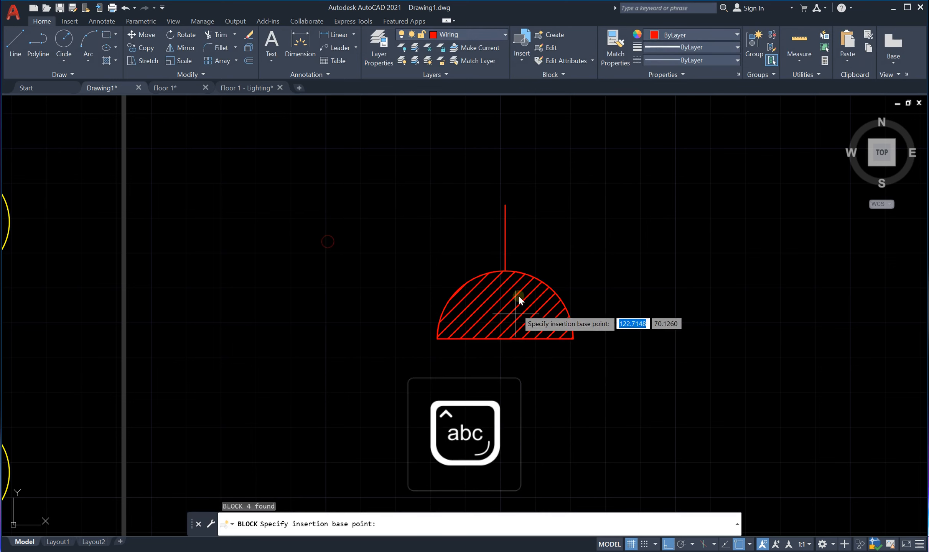
click(505, 339)
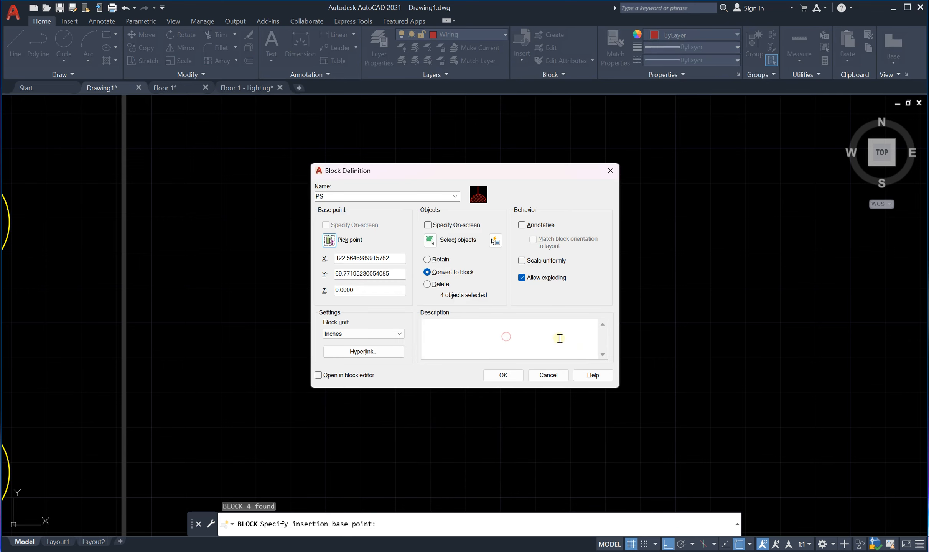
click(502, 375)
Step: Erase the semicircular PS symbol beside the room from the drawing
scroll(584, 286, down, 5)
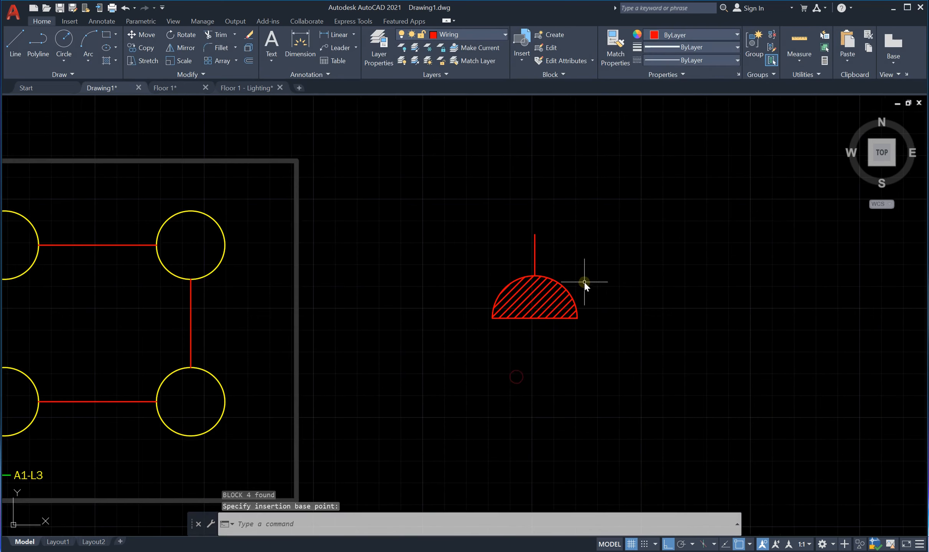
click(636, 248)
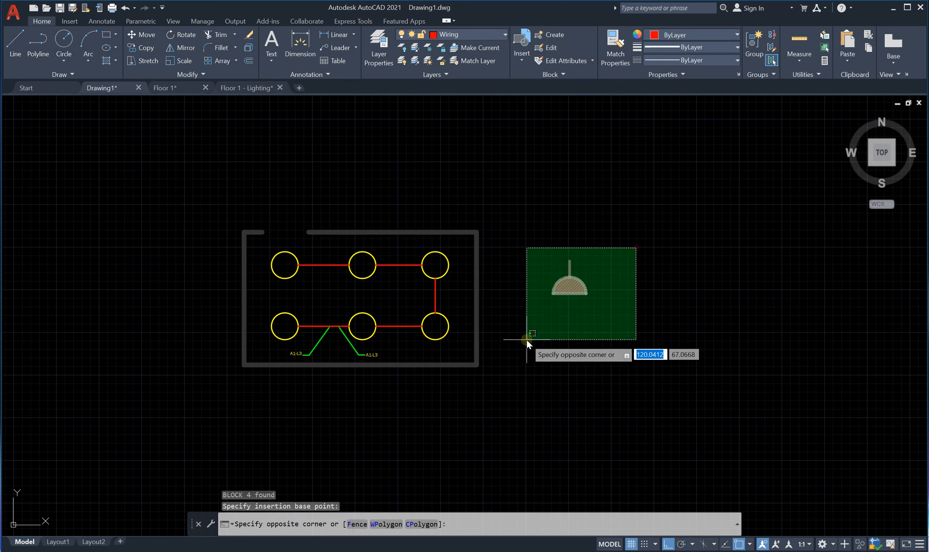
click(536, 336)
key(Delete)
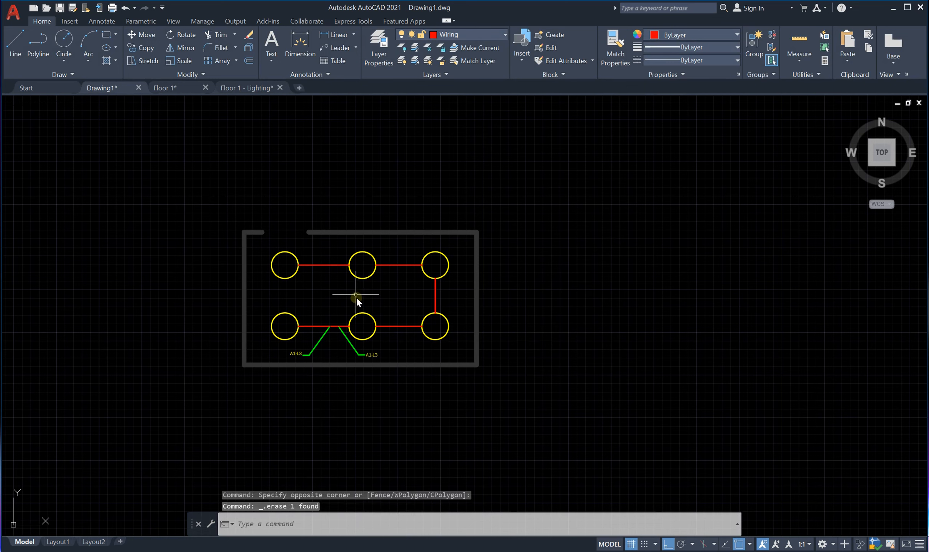
Step: Check the drawing's layer list and the recent blocks available for insertion
click(491, 35)
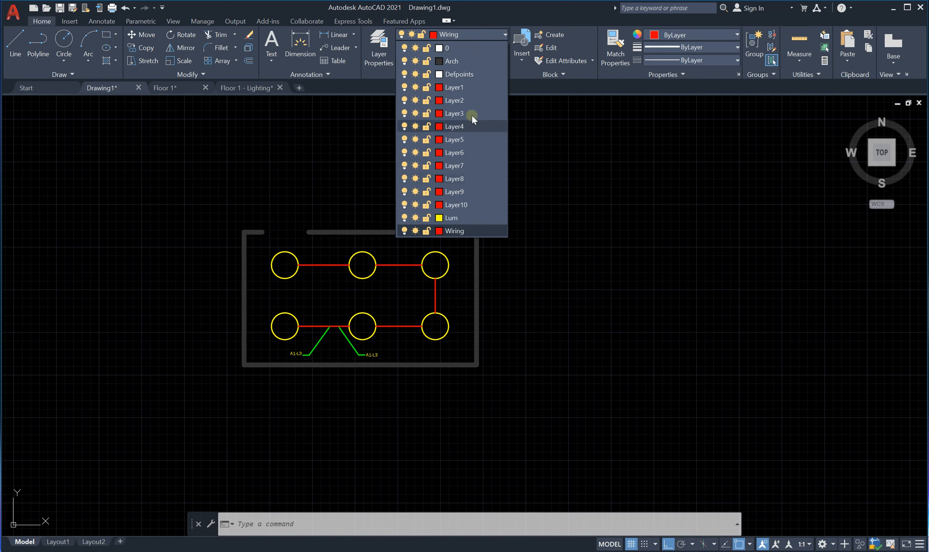
click(493, 30)
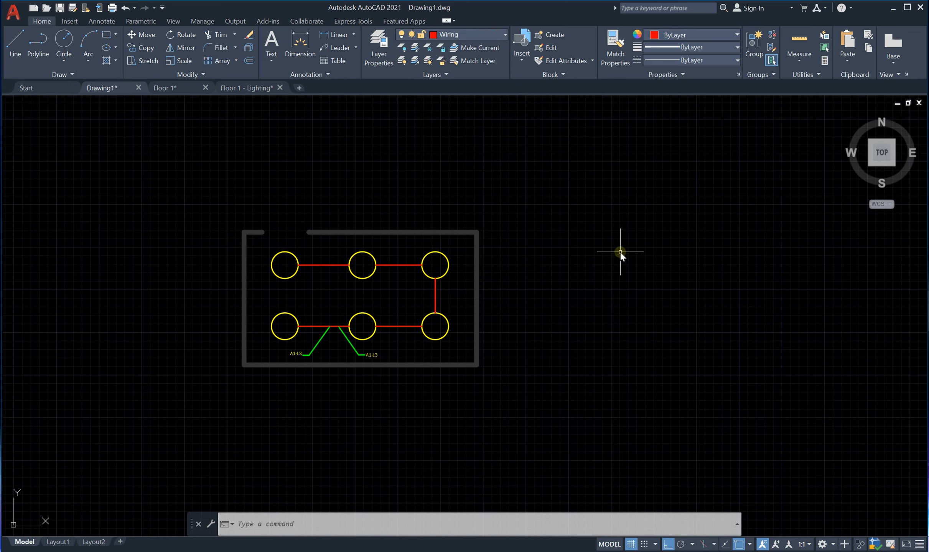
text(in)
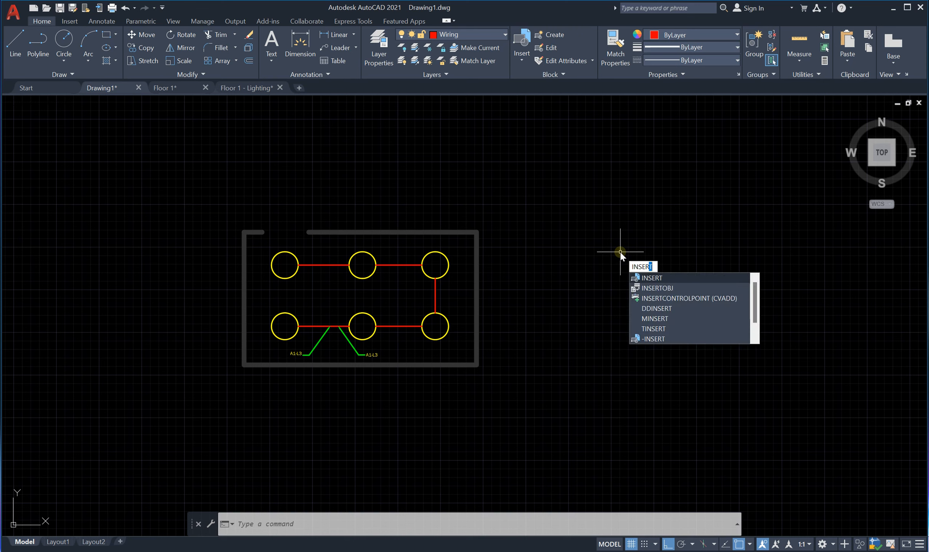
key(Return)
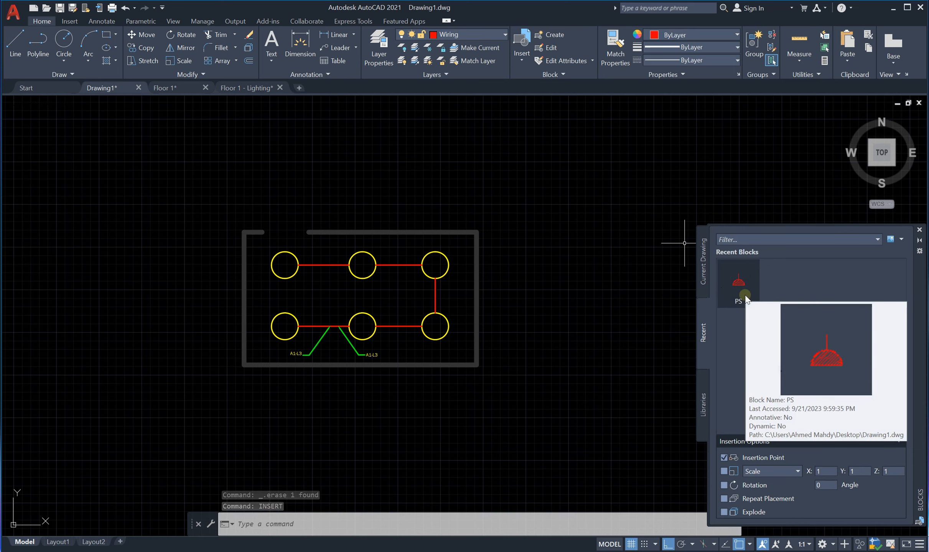
click(919, 230)
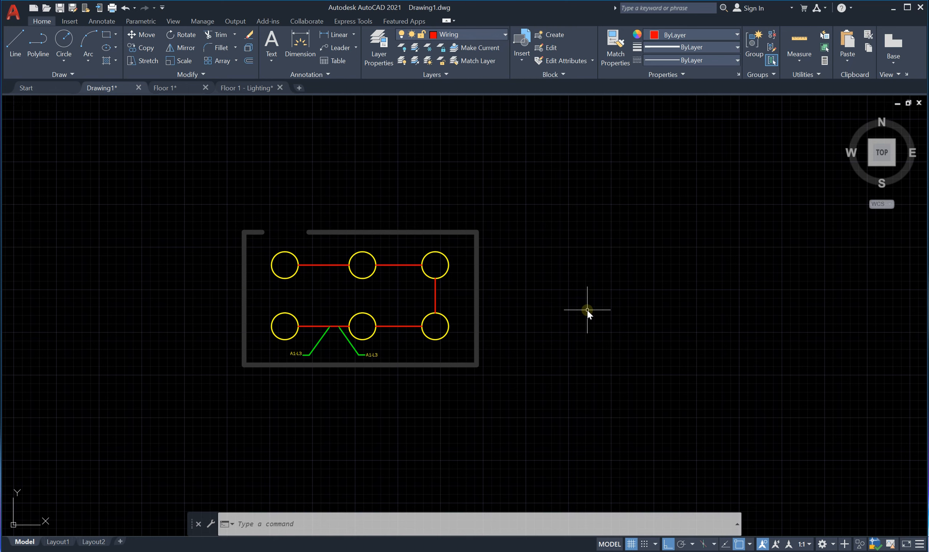
Step: Purge all unused named items from the drawing, accepting all checked items at once, and close the Purge dialog
scroll(506, 226, up, 2)
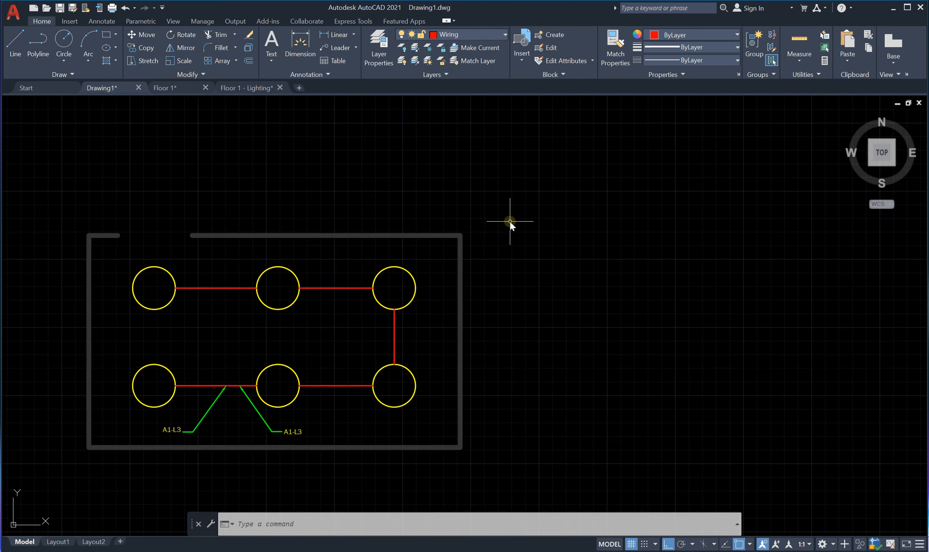
scroll(510, 222, down, 2)
text(PU)
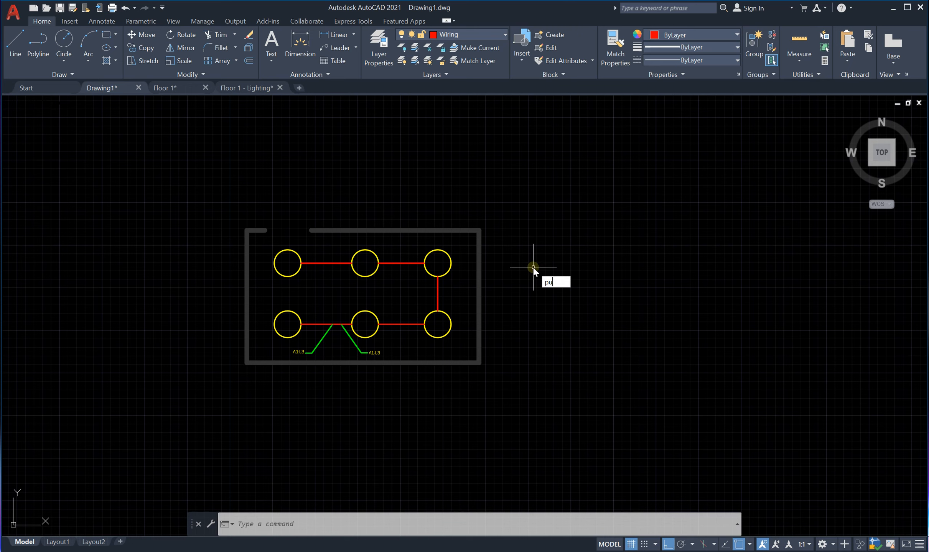
text(rg)
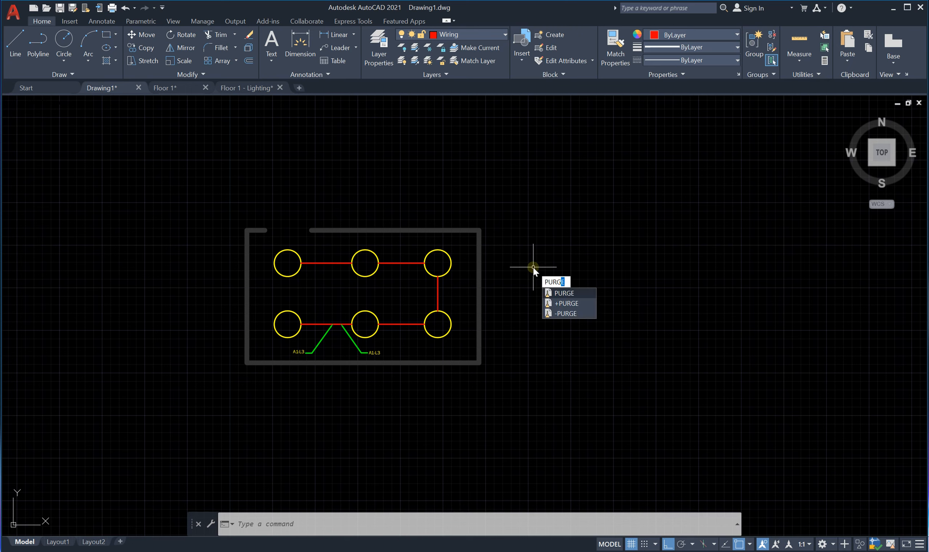
key(Return)
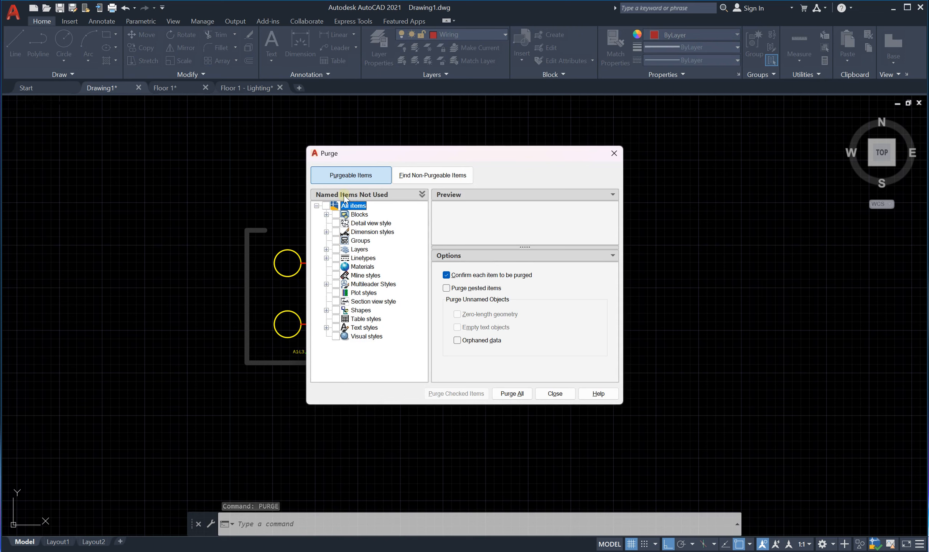
click(357, 215)
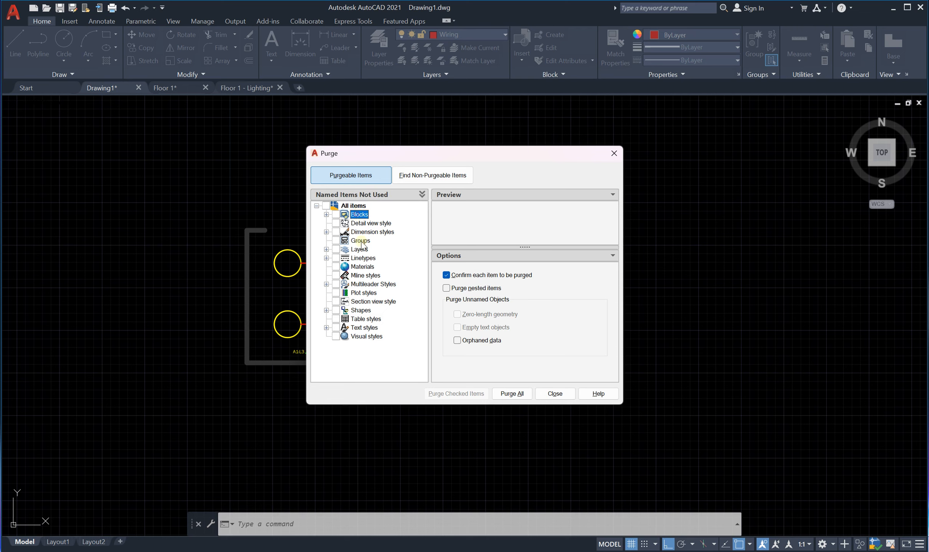
click(362, 232)
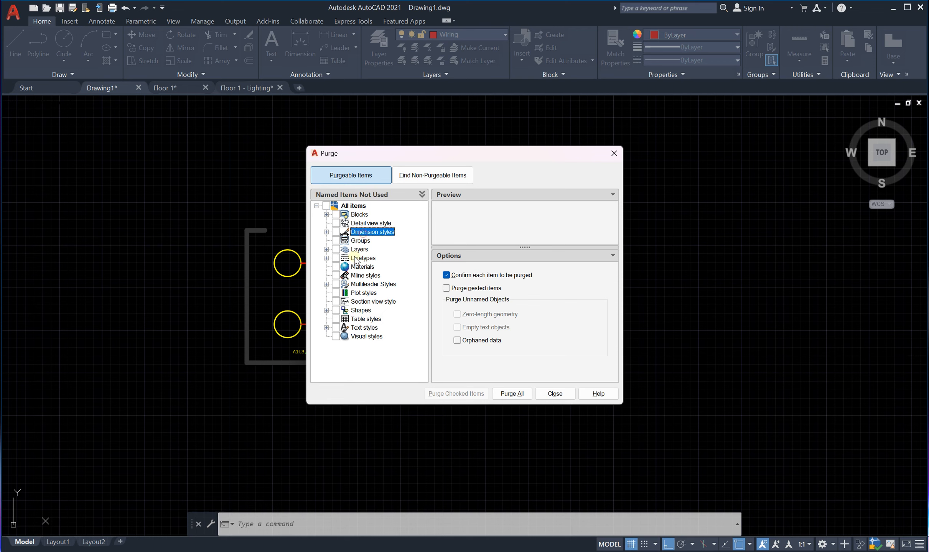
click(357, 250)
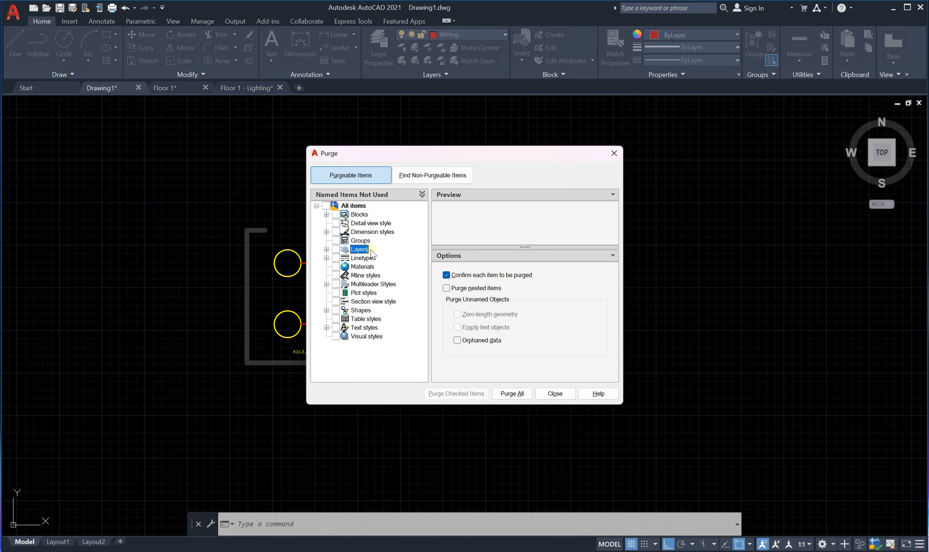
click(357, 207)
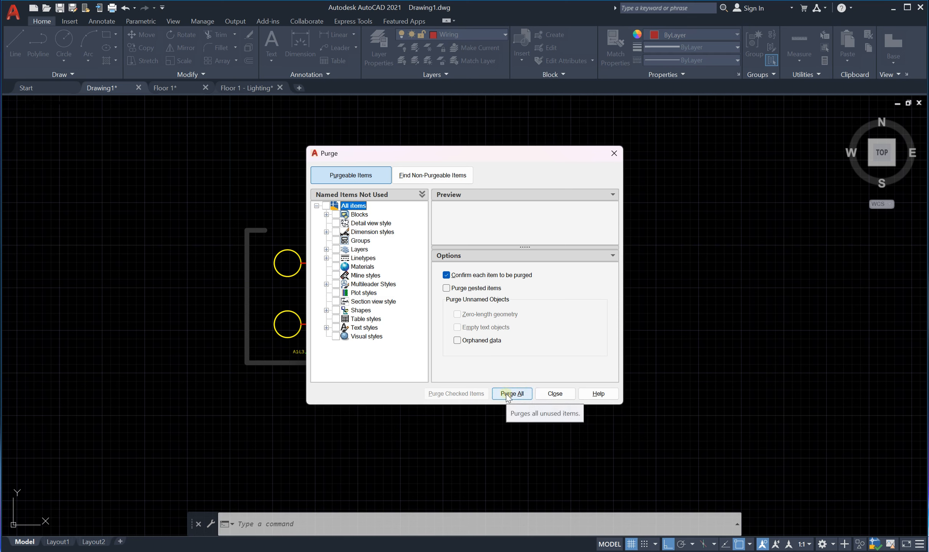
mouse_move(449, 156)
mouse_down()
mouse_move(357, 163)
mouse_move(606, 159)
mouse_up()
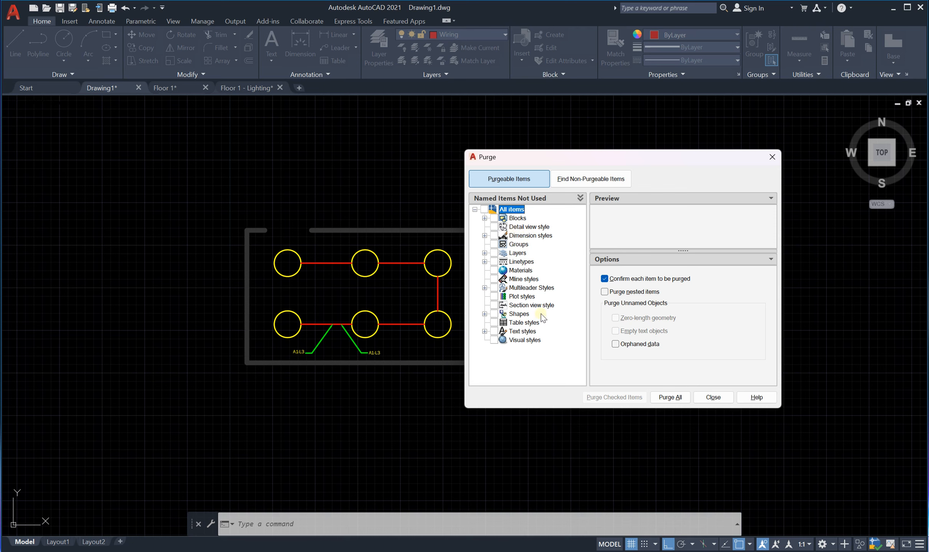
click(666, 397)
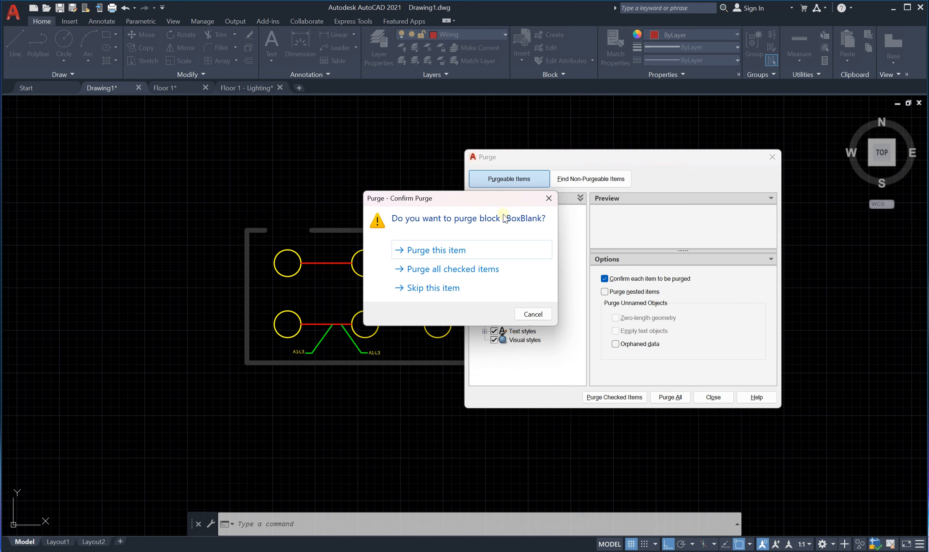
click(456, 270)
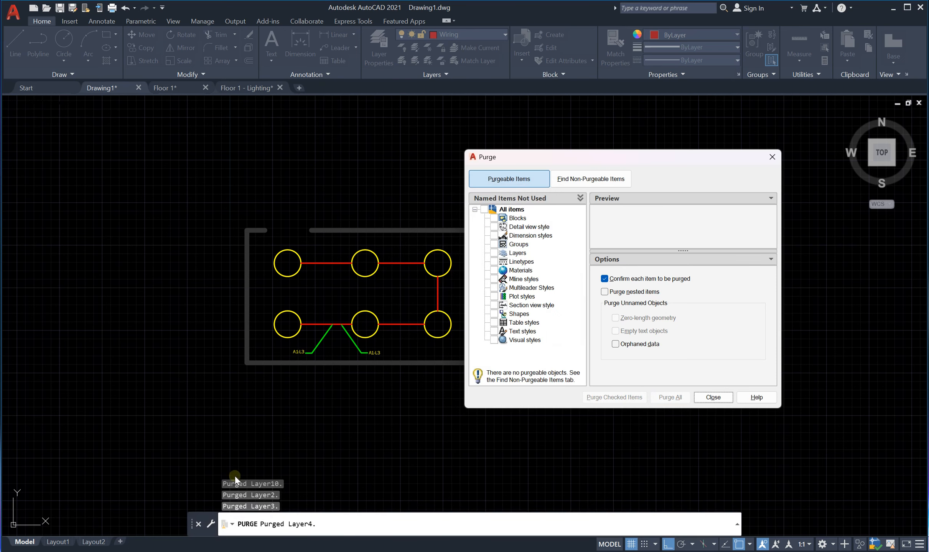
click(713, 397)
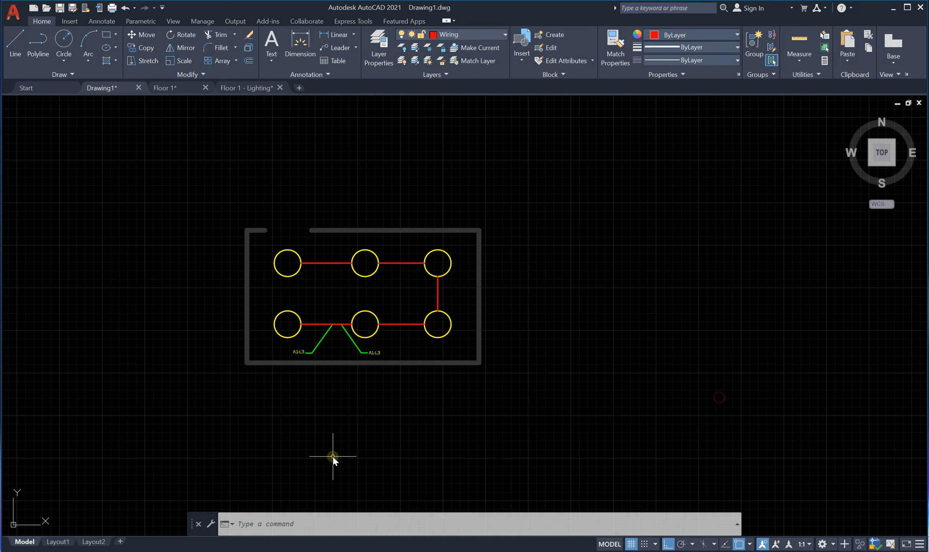
Step: Recheck the layer list and try to insert the recent PS block beside the room
click(483, 32)
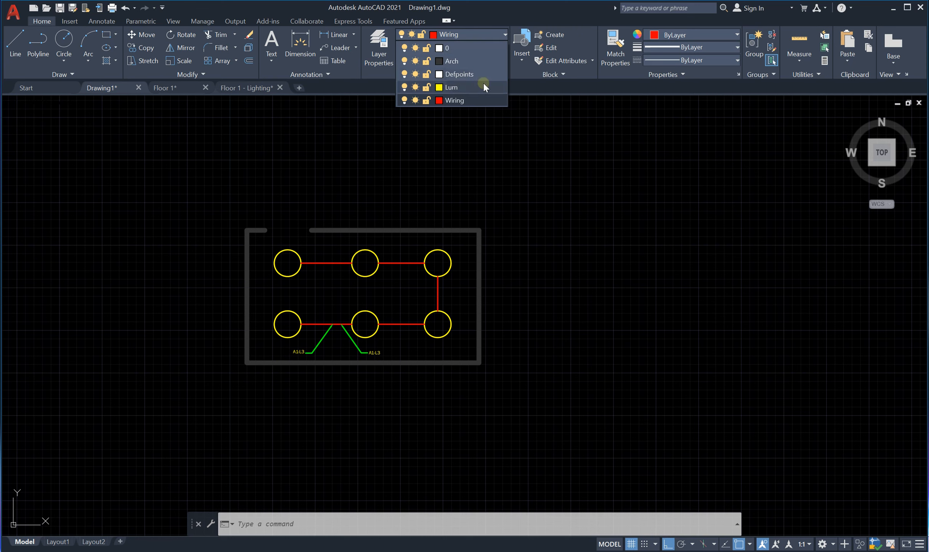
click(492, 35)
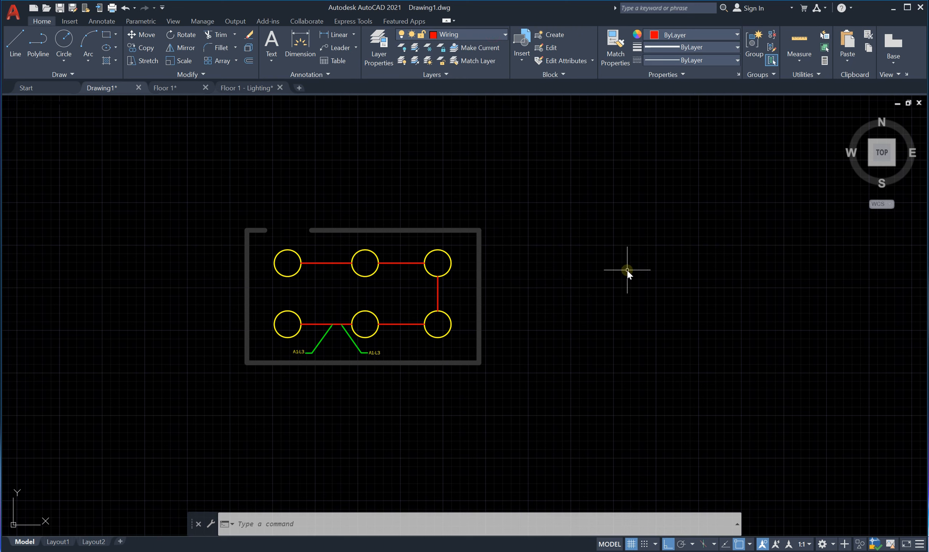
text(insert)
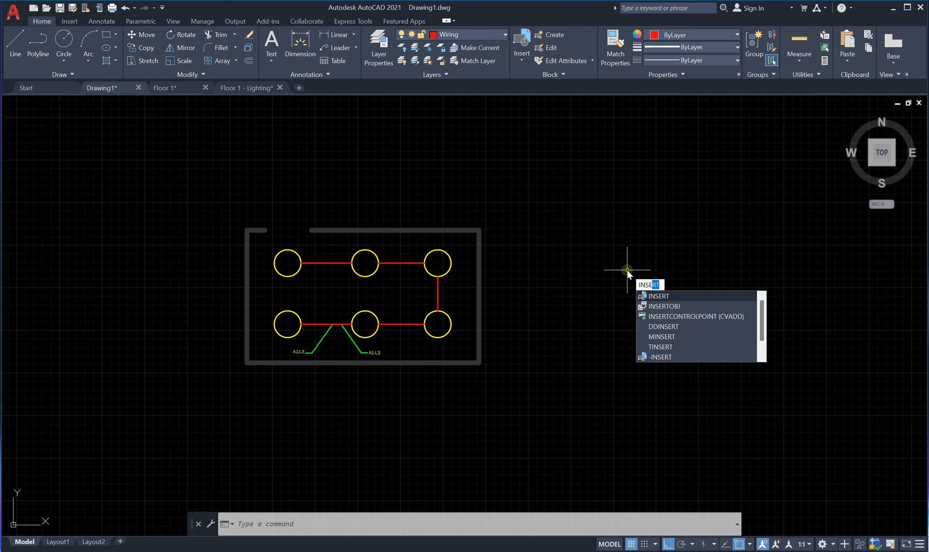
key(Return)
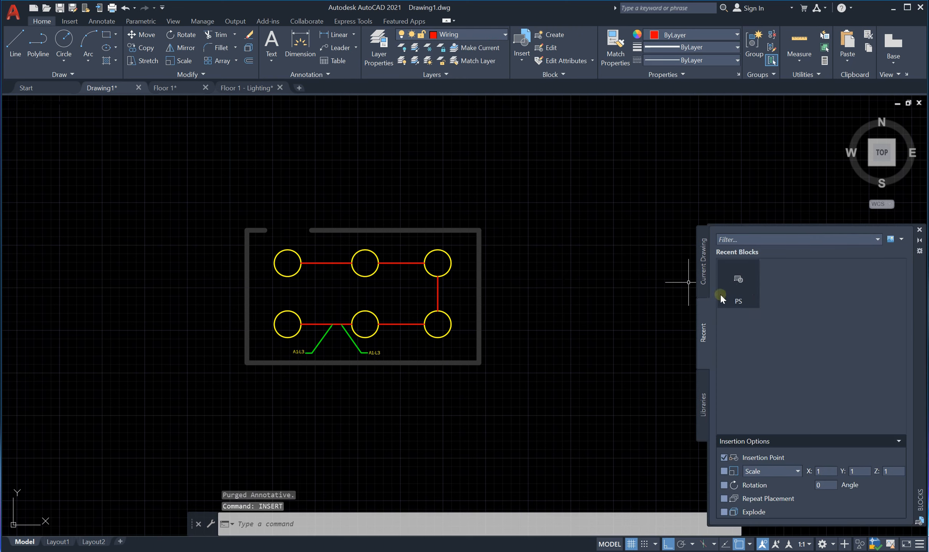
mouse_move(750, 295)
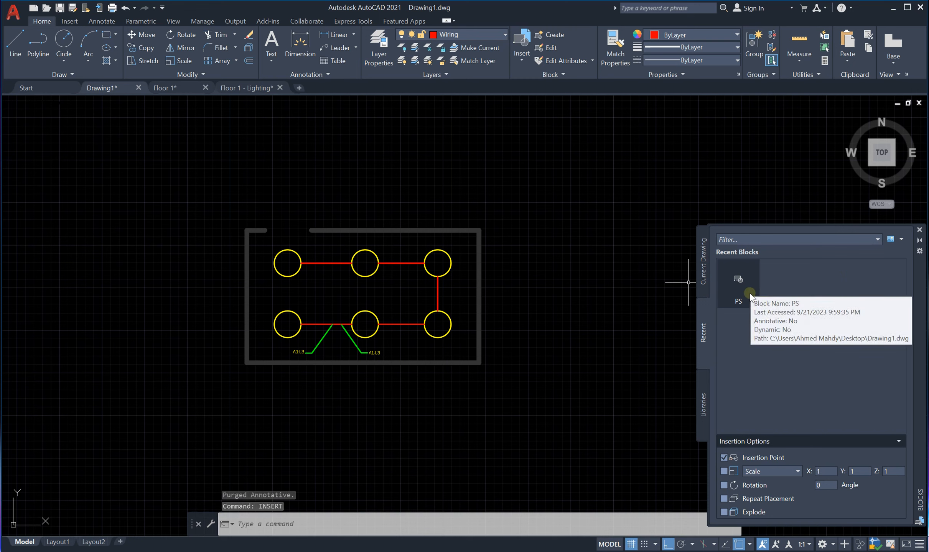
click(555, 267)
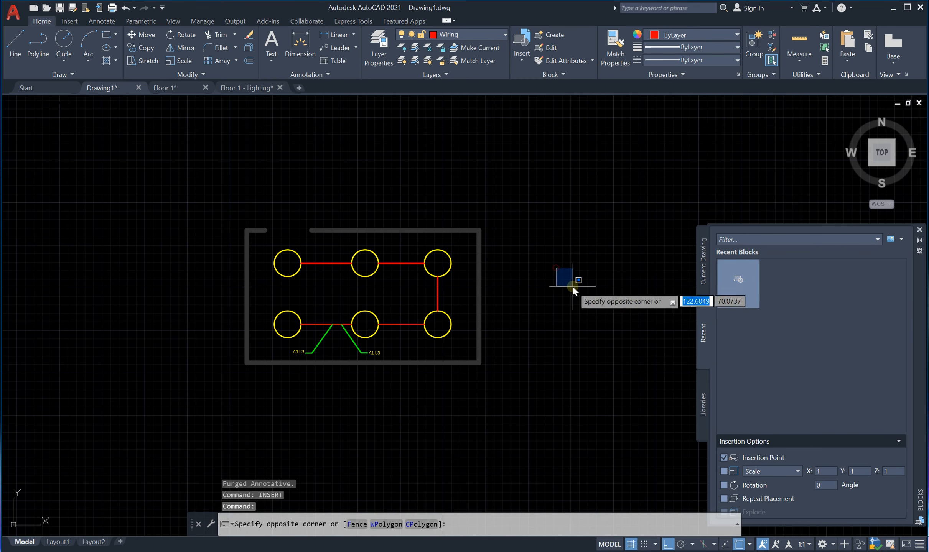
key(Escape)
key(Escape)
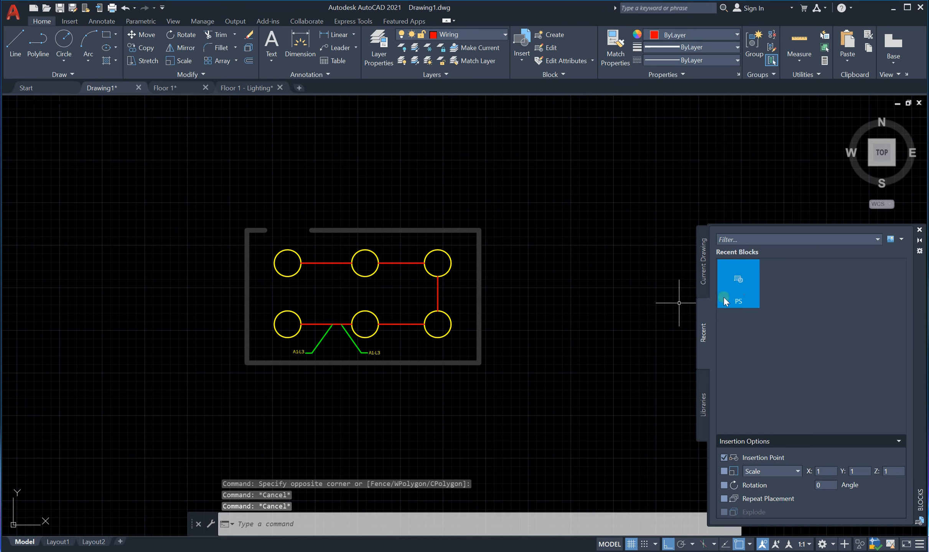
key(Escape)
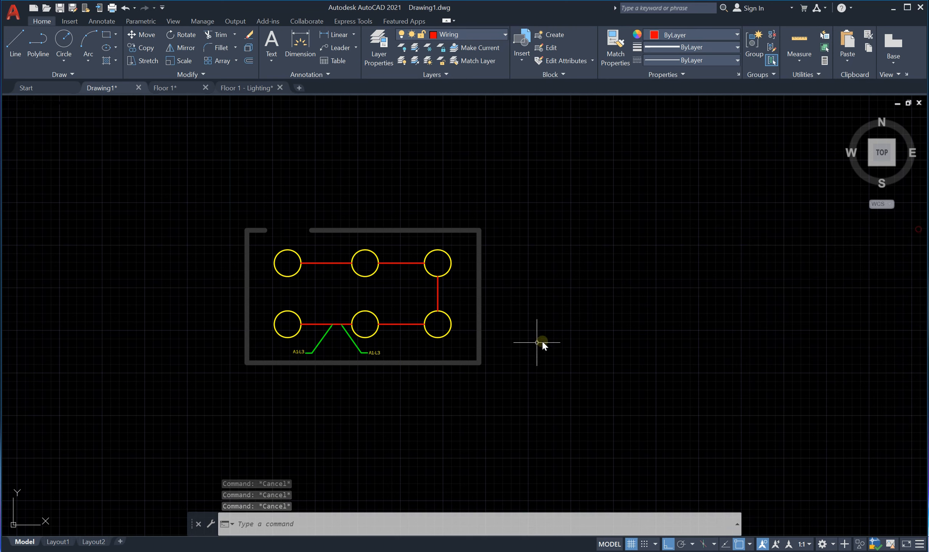
click(918, 231)
scroll(368, 276, up, 2)
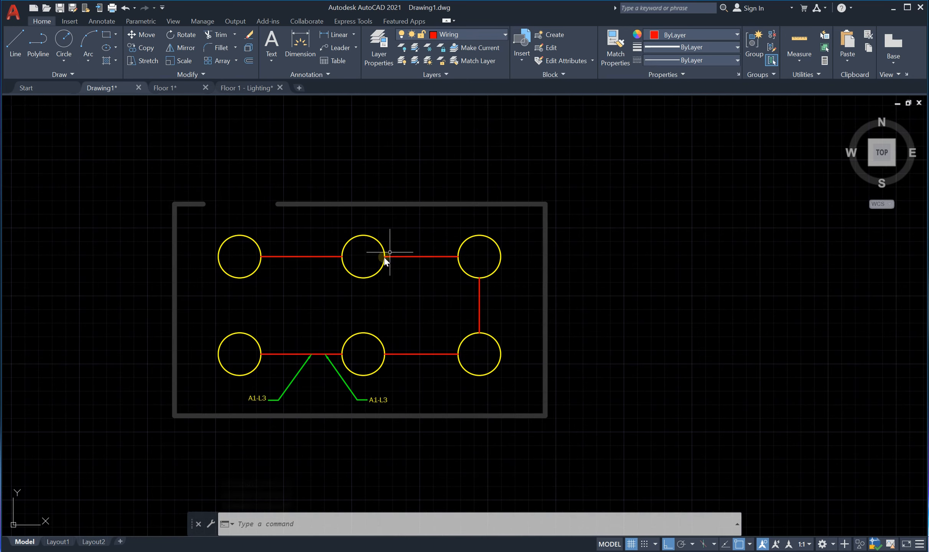
scroll(383, 253, down, 4)
scroll(402, 268, up, 4)
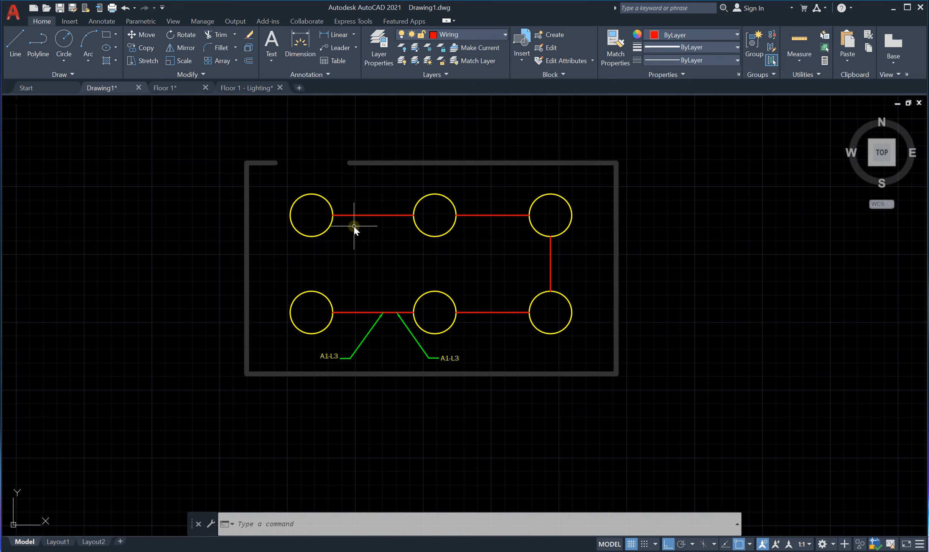
scroll(336, 207, down, 2)
scroll(353, 187, up, 2)
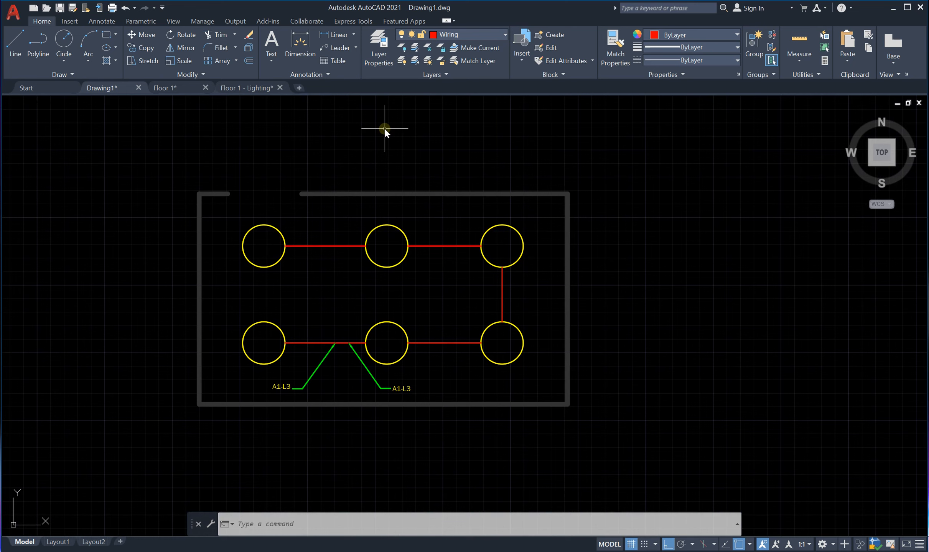